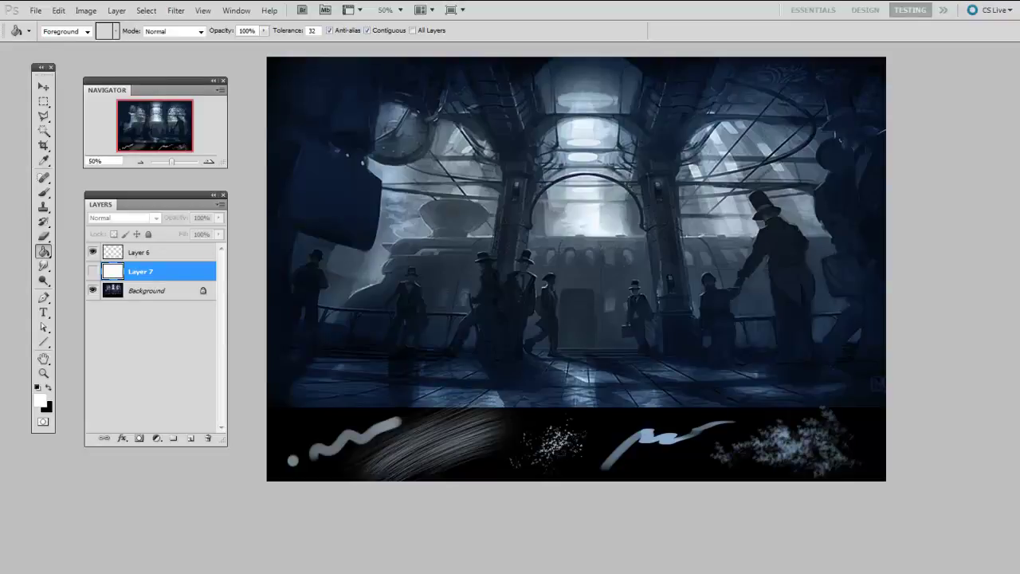
- Activate the Brush tool and look at its grouped variants and the neighbouring painting tools
{"action": "key", "text": "b"}
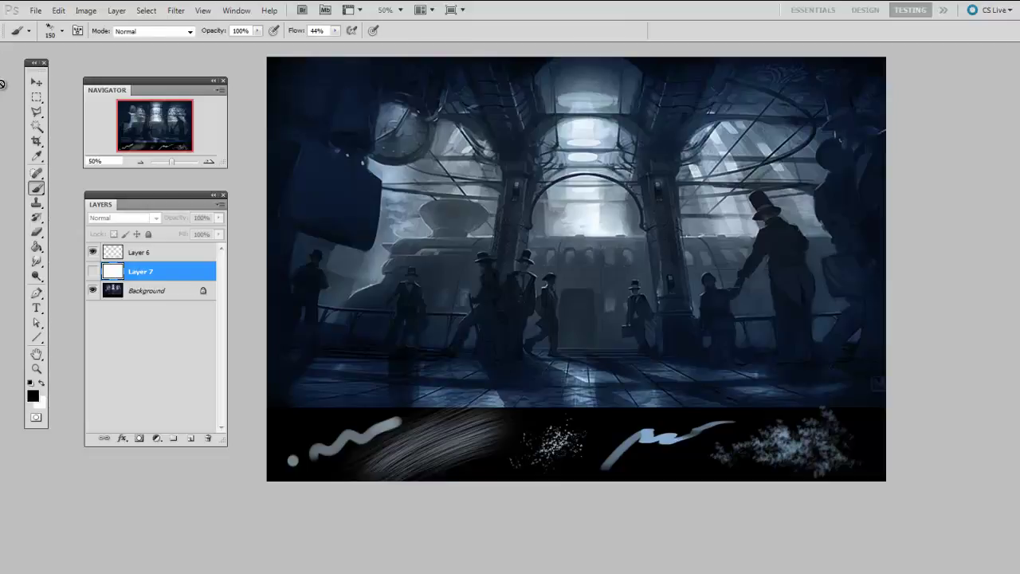
{"action": "right_click", "coordinate": [36, 188]}
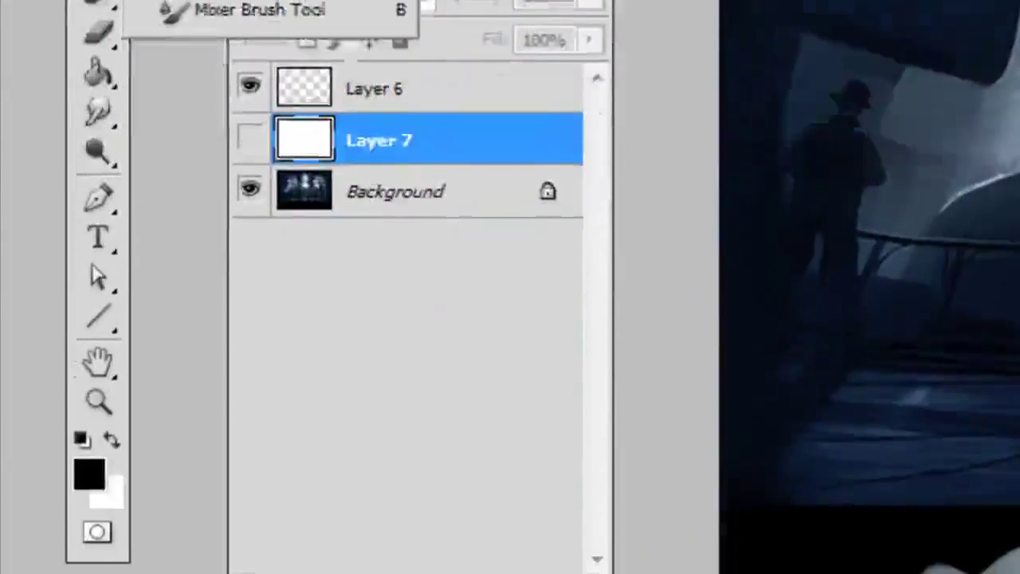
{"action": "left_click", "coordinate": [135, 298]}
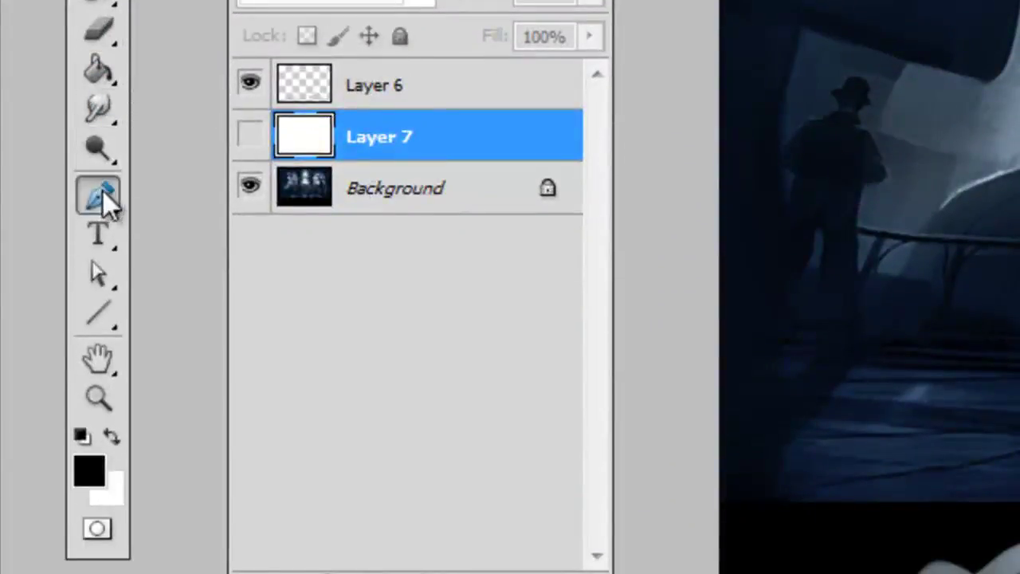
{"action": "left_click", "coordinate": [98, 71]}
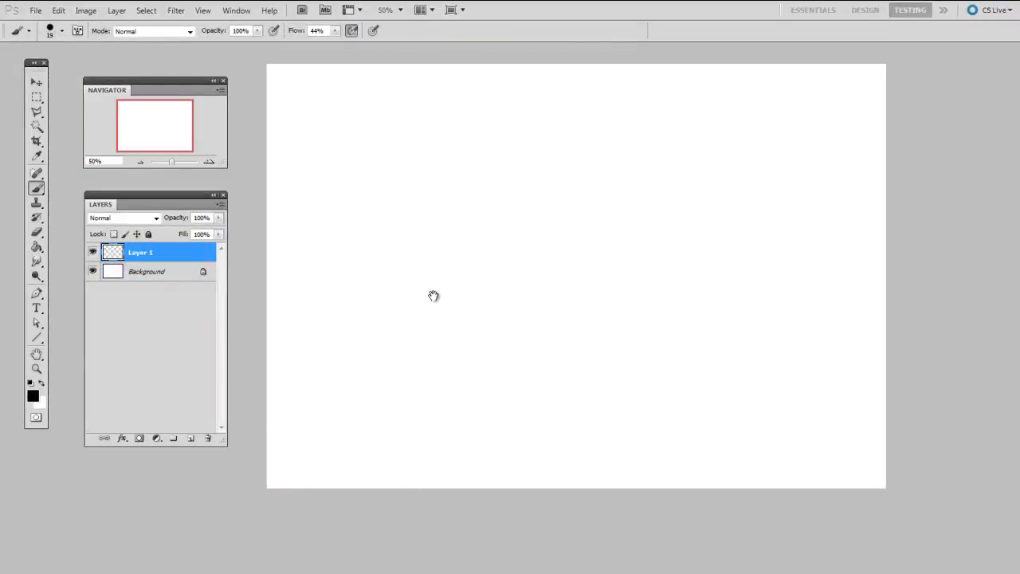
- Enlarge the hard round brush to 40 px and paint a dot with a wavy vertical stroke below it on Layer 1
{"action": "key", "text": "bracketright"}
{"action": "key", "text": "bracketright"}
{"action": "key", "text": "bracketright"}
{"action": "left_click", "coordinate": [323, 138]}
{"action": "left_click_drag", "start_coordinate": [323, 165], "coordinate": [343, 326]}
- Switch to the soft round 100 px preset, enlarge it to 175 px, and paint a soft dot with a vertical stroke beside the wavy line
{"action": "right_click", "coordinate": [386, 218]}
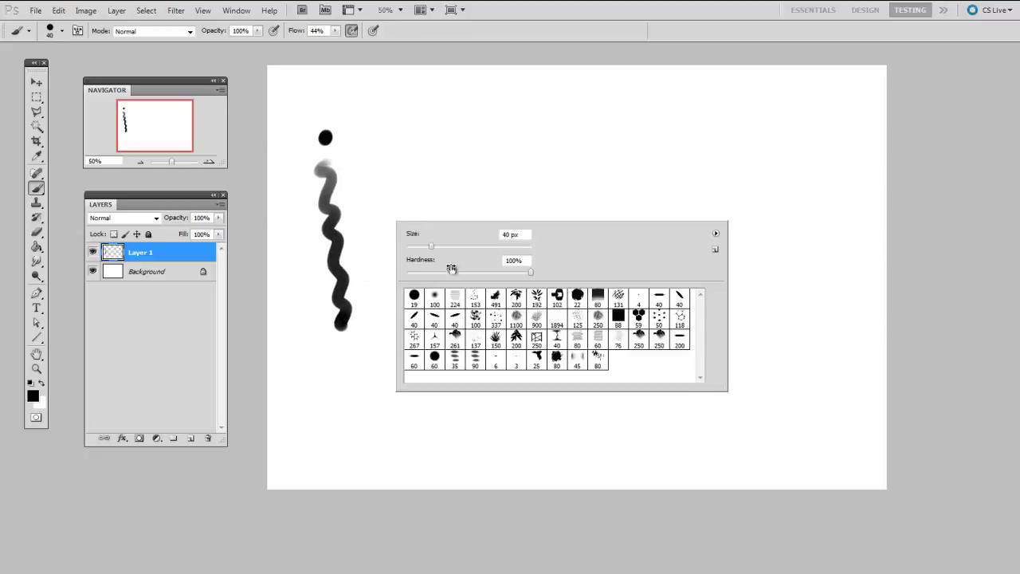
{"action": "left_click", "coordinate": [435, 298]}
{"action": "left_click", "coordinate": [359, 363]}
{"action": "key", "text": "bracketright"}
{"action": "key", "text": "bracketright"}
{"action": "key", "text": "bracketright"}
{"action": "left_click", "coordinate": [385, 129]}
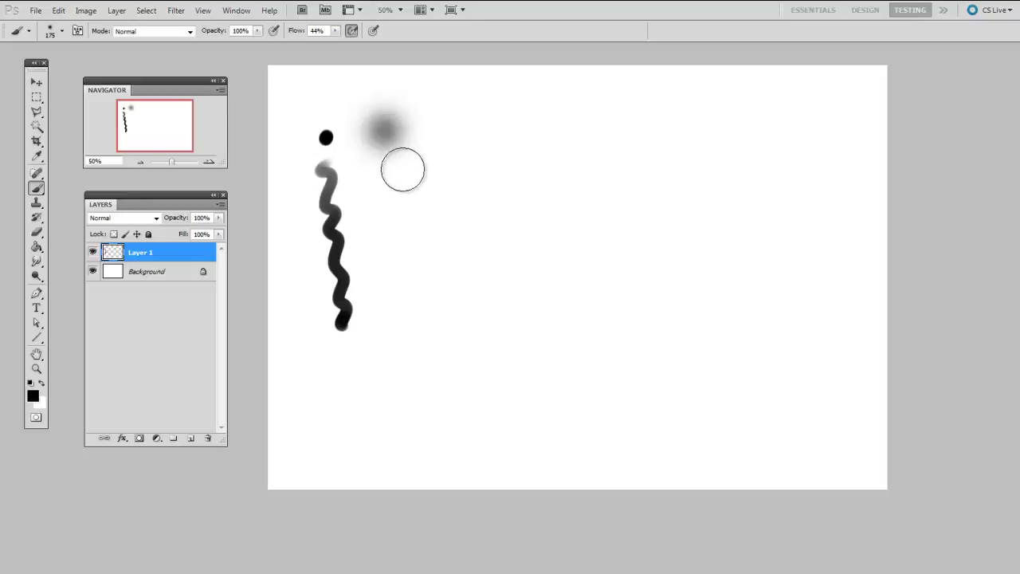
{"action": "mouse_move", "coordinate": [403, 169]}
{"action": "left_mouse_down"}
{"action": "mouse_move", "coordinate": [399, 237]}
{"action": "mouse_move", "coordinate": [434, 356]}
{"action": "left_mouse_up"}
{"action": "key", "text": "space"}
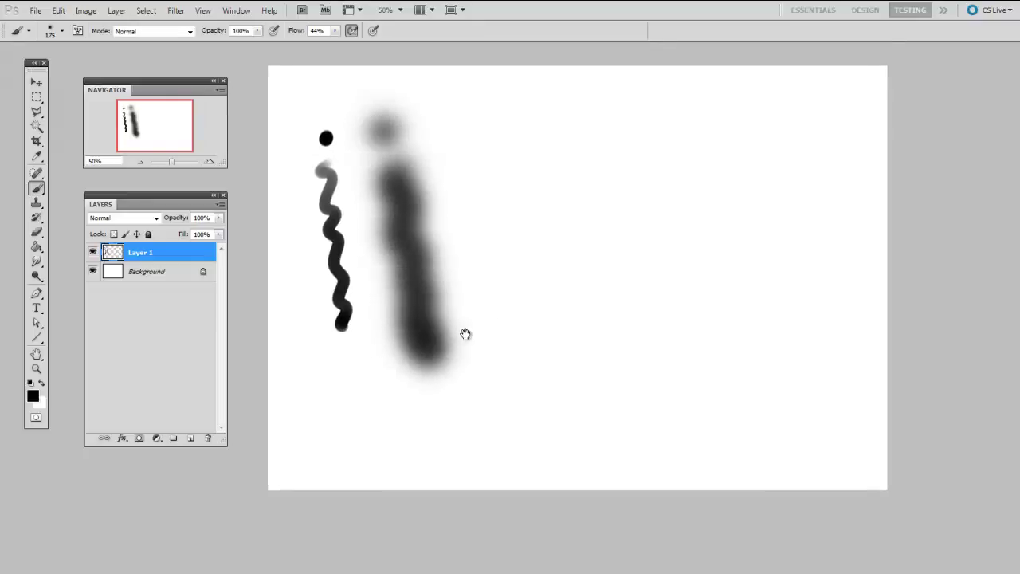
{"action": "key", "text": "space"}
- Choose a slanted elliptical 40 px brush preset and paint a downward zigzag followed by short dabs beside the soft stroke
{"action": "mouse_move", "coordinate": [458, 256]}
{"action": "left_mouse_down"}
{"action": "mouse_move", "coordinate": [453, 273]}
{"action": "mouse_move", "coordinate": [491, 252]}
{"action": "left_mouse_up"}
{"action": "right_click", "coordinate": [459, 271]}
{"action": "key", "text": "space"}
{"action": "right_click", "coordinate": [442, 259]}
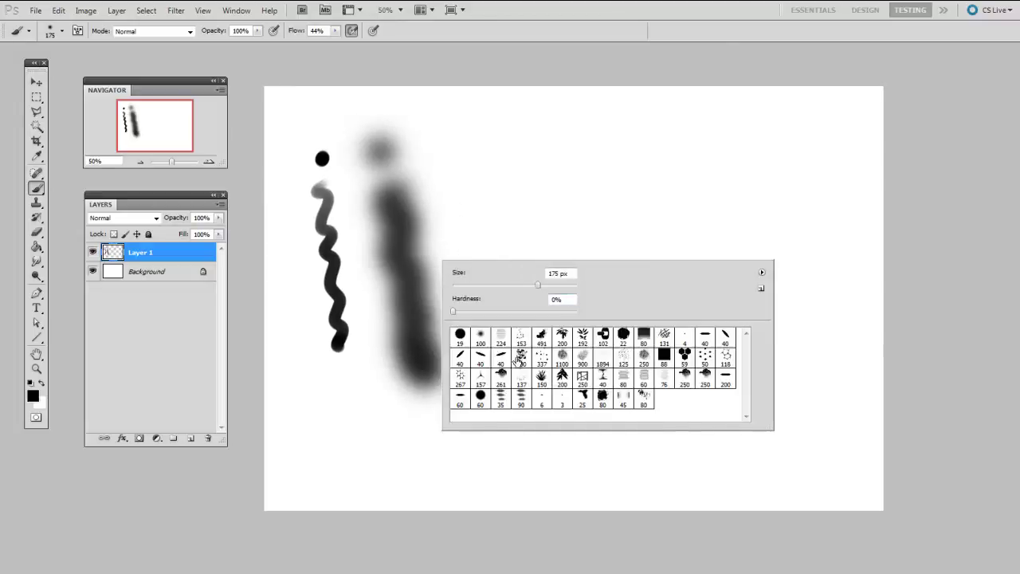
{"action": "left_click", "coordinate": [388, 375]}
{"action": "right_click", "coordinate": [424, 309]}
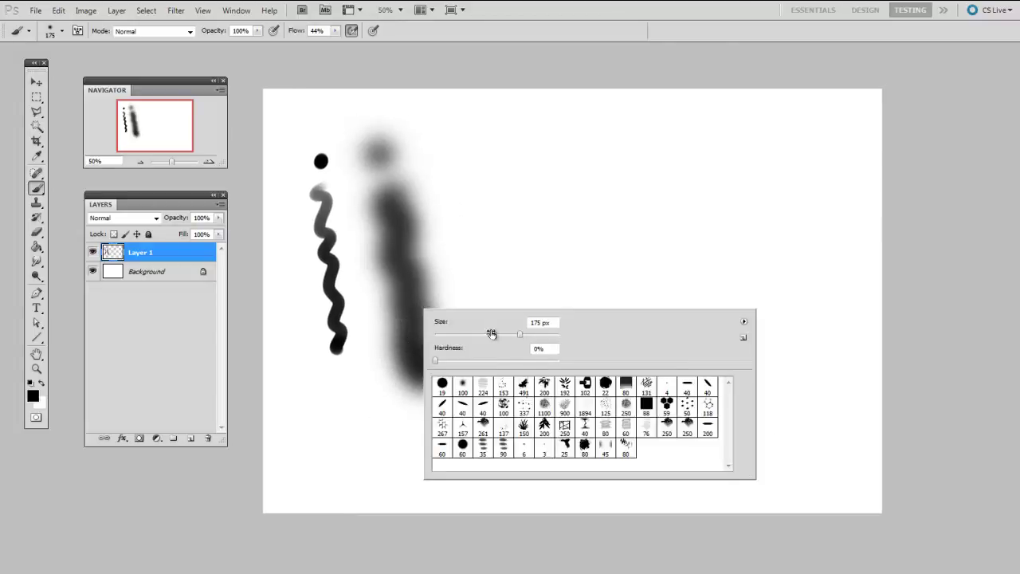
{"action": "double_click", "coordinate": [483, 413]}
{"action": "mouse_move", "coordinate": [485, 162]}
{"action": "left_mouse_down"}
{"action": "mouse_move", "coordinate": [472, 164]}
{"action": "mouse_move", "coordinate": [477, 233]}
{"action": "mouse_move", "coordinate": [500, 292]}
{"action": "mouse_move", "coordinate": [493, 328]}
{"action": "left_mouse_up"}
{"action": "mouse_move", "coordinate": [502, 349]}
{"action": "left_mouse_down"}
{"action": "mouse_move", "coordinate": [489, 356]}
{"action": "mouse_move", "coordinate": [491, 396]}
{"action": "left_mouse_up"}
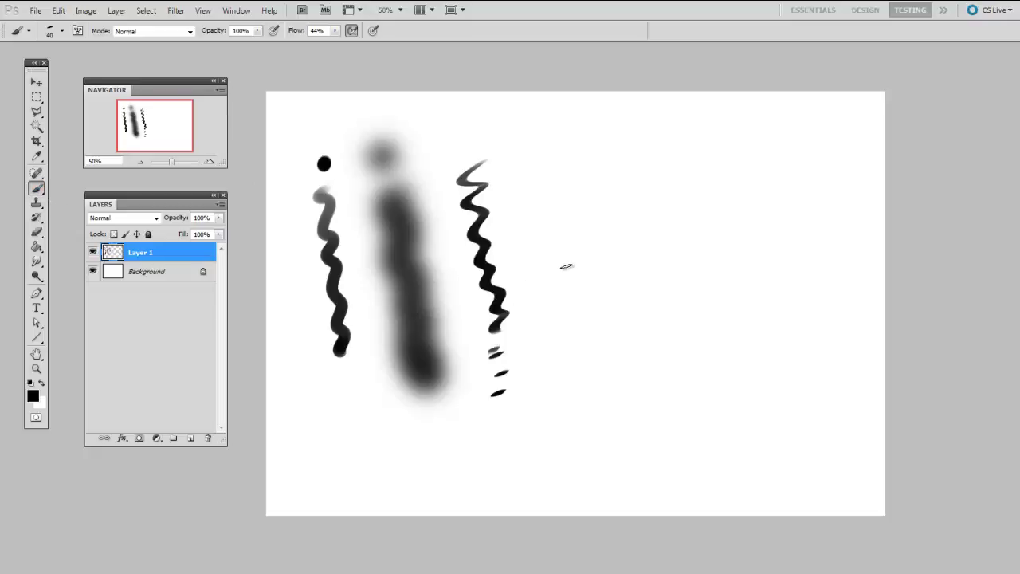
- Choose the scattered texture preset at the end of the brush list and paint a speckled vertical stroke beside the zigzag
{"action": "right_click", "coordinate": [581, 213]}
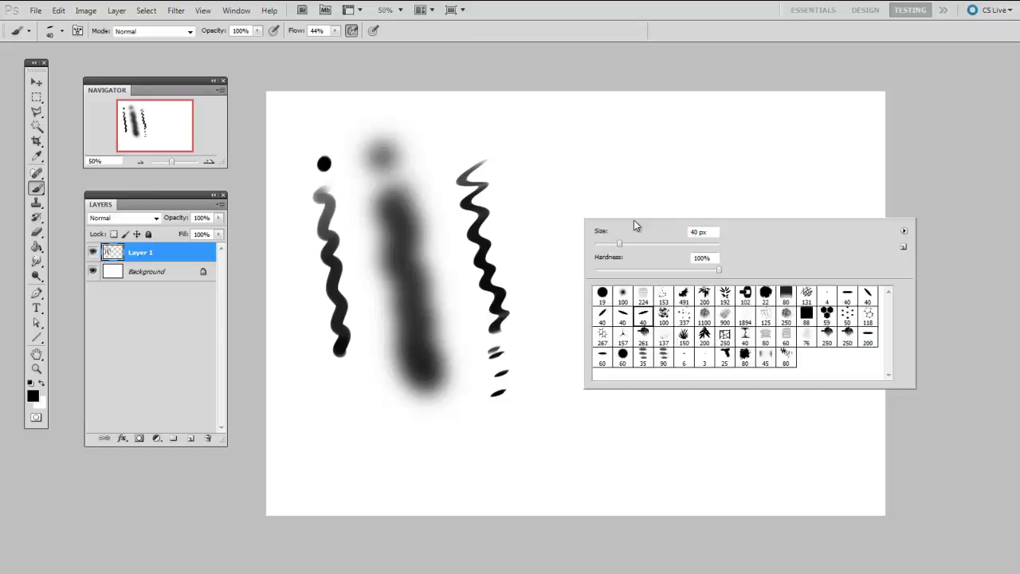
{"action": "left_click", "coordinate": [788, 359]}
{"action": "key", "text": "Return"}
{"action": "mouse_move", "coordinate": [580, 184]}
{"action": "left_mouse_down"}
{"action": "mouse_move", "coordinate": [568, 215]}
{"action": "mouse_move", "coordinate": [586, 259]}
{"action": "mouse_move", "coordinate": [584, 295]}
{"action": "mouse_move", "coordinate": [569, 314]}
{"action": "mouse_move", "coordinate": [594, 271]}
{"action": "left_mouse_up"}
- Choose the rough-edged 80 px brush preset, enlarge it, and paint a dense dark patch beside the speckled stroke
{"action": "right_click", "coordinate": [600, 270]}
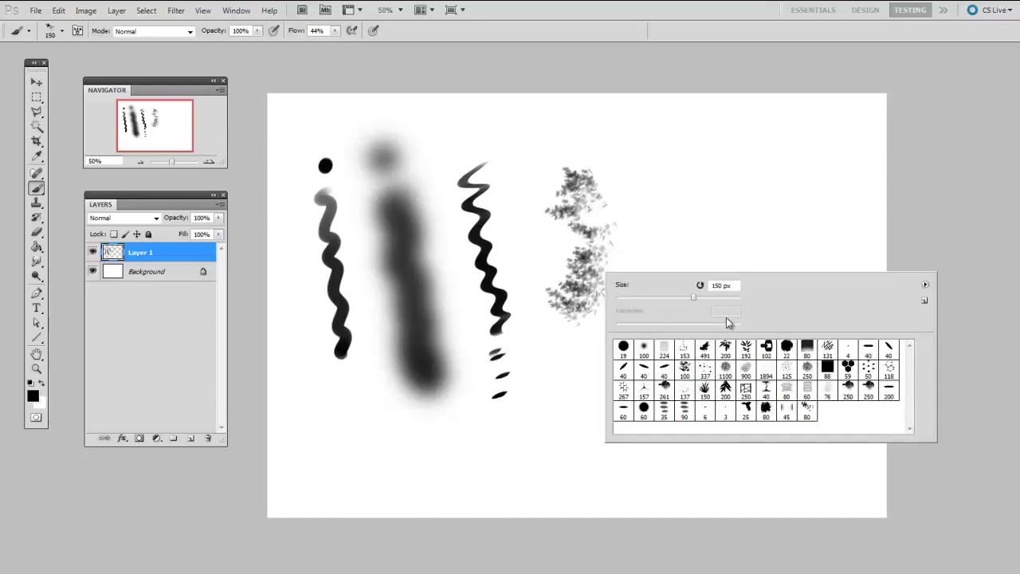
{"action": "left_click", "coordinate": [765, 410]}
{"action": "key", "text": "Return"}
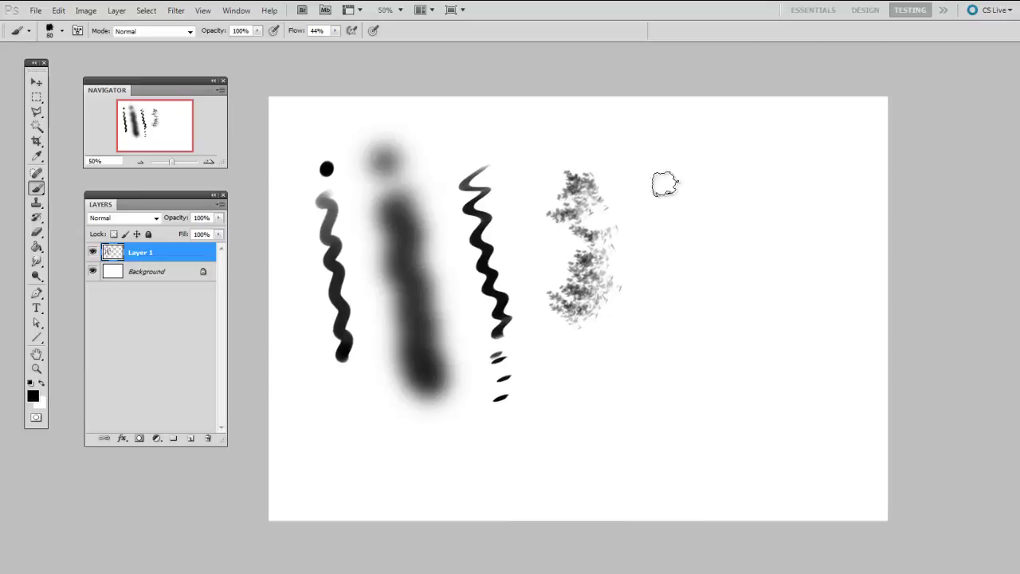
{"action": "key", "text": "bracketright"}
{"action": "key", "text": "bracketright"}
{"action": "key", "text": "bracketright"}
{"action": "key", "text": "bracketright"}
{"action": "key", "text": "bracketright"}
{"action": "key", "text": "bracketright"}
{"action": "key", "text": "bracketright"}
{"action": "mouse_move", "coordinate": [683, 194]}
{"action": "left_mouse_down"}
{"action": "mouse_move", "coordinate": [710, 255]}
{"action": "mouse_move", "coordinate": [698, 284]}
{"action": "mouse_move", "coordinate": [694, 273]}
{"action": "mouse_move", "coordinate": [753, 278]}
{"action": "left_mouse_up"}
- Reduce the rough brush to 175 px and darken the edge of the dense patch
{"action": "key", "text": "bracketleft"}
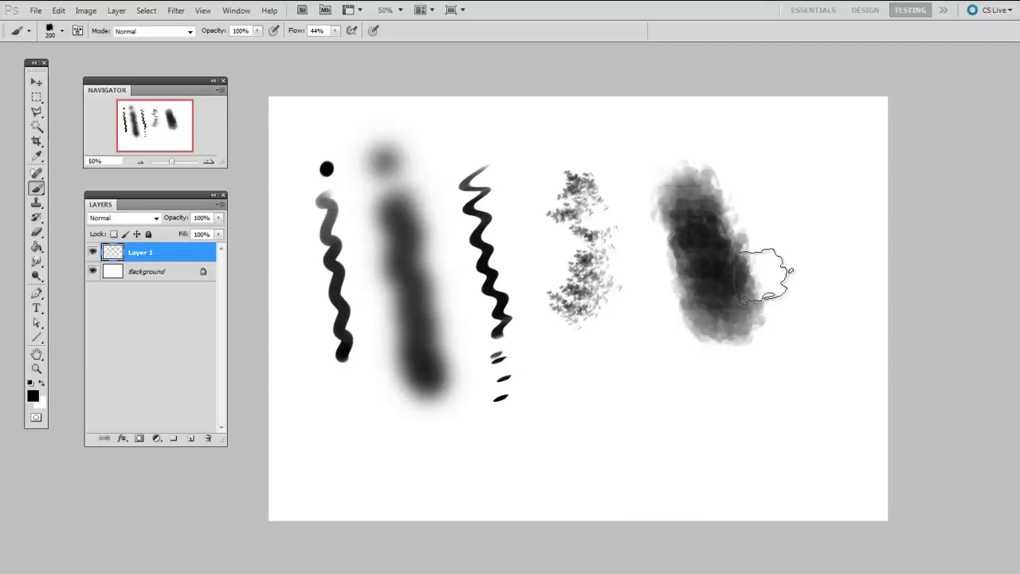
{"action": "key", "text": "bracketleft"}
{"action": "mouse_move", "coordinate": [742, 231]}
{"action": "left_mouse_down"}
{"action": "mouse_move", "coordinate": [721, 247]}
{"action": "mouse_move", "coordinate": [736, 263]}
{"action": "left_mouse_up"}
- Choose the multi-line 35 px brush preset and paint a wavy vertical stroke beside the dense patch
{"action": "right_click", "coordinate": [667, 272]}
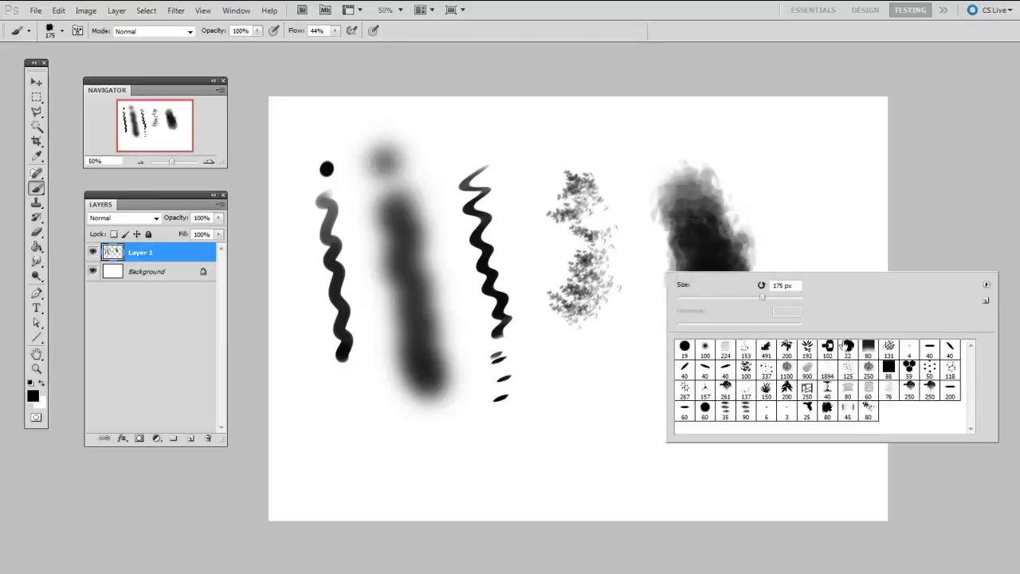
{"action": "double_click", "coordinate": [725, 408]}
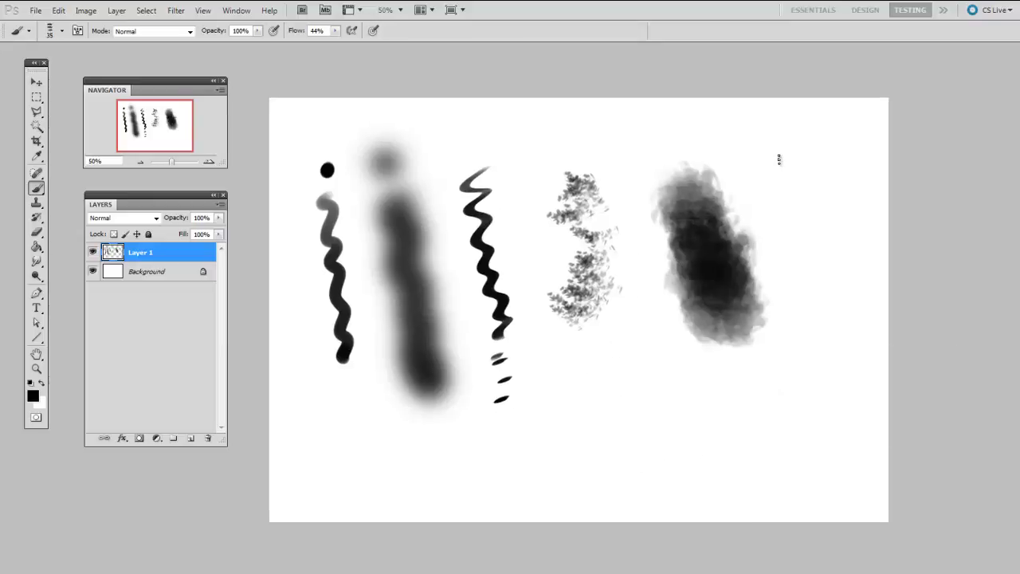
{"action": "mouse_move", "coordinate": [779, 159]}
{"action": "left_mouse_down"}
{"action": "mouse_move", "coordinate": [797, 299]}
{"action": "mouse_move", "coordinate": [789, 374]}
{"action": "left_mouse_up"}
- Choose the 90 px flat brush preset and paint thick vertical strokes ending in a single dab beside the multi-line stroke
{"action": "right_click", "coordinate": [874, 378]}
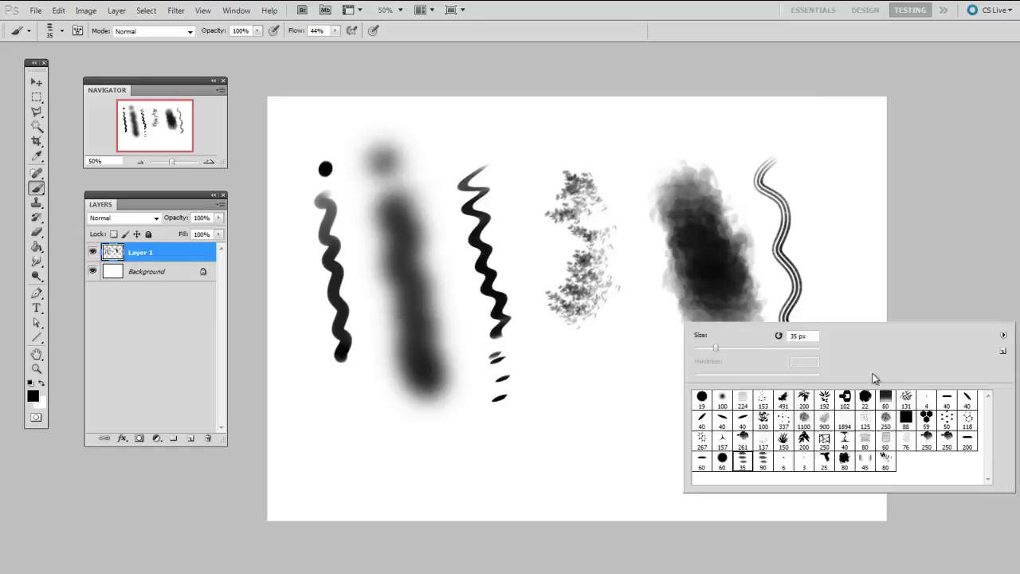
{"action": "double_click", "coordinate": [763, 462]}
{"action": "left_click_drag", "start_coordinate": [820, 156], "coordinate": [831, 268]}
{"action": "left_click_drag", "start_coordinate": [834, 286], "coordinate": [835, 339]}
{"action": "left_click", "coordinate": [833, 373]}
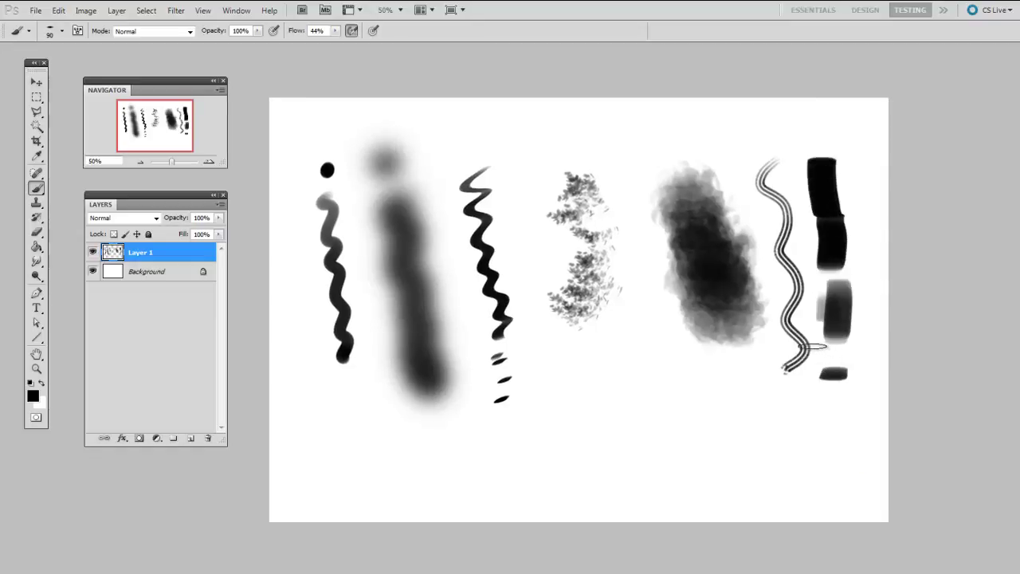
- Choose a very small brush preset and paint a short stroke below the speckled sample
{"action": "right_click", "coordinate": [630, 375]}
{"action": "double_click", "coordinate": [652, 449]}
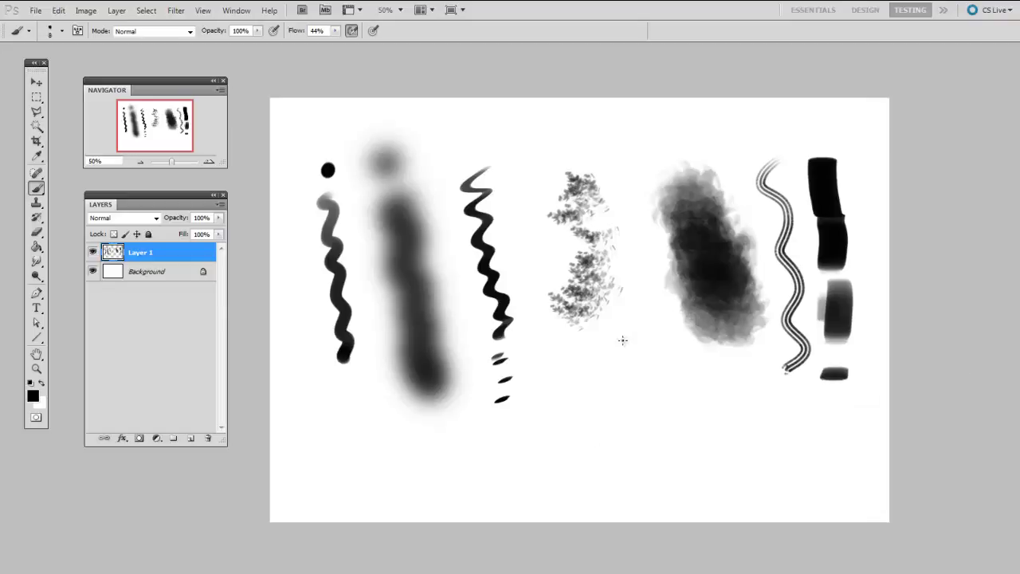
{"action": "mouse_move", "coordinate": [567, 415]}
{"action": "left_mouse_down"}
{"action": "mouse_move", "coordinate": [644, 338]}
{"action": "mouse_move", "coordinate": [622, 399]}
{"action": "left_mouse_up"}
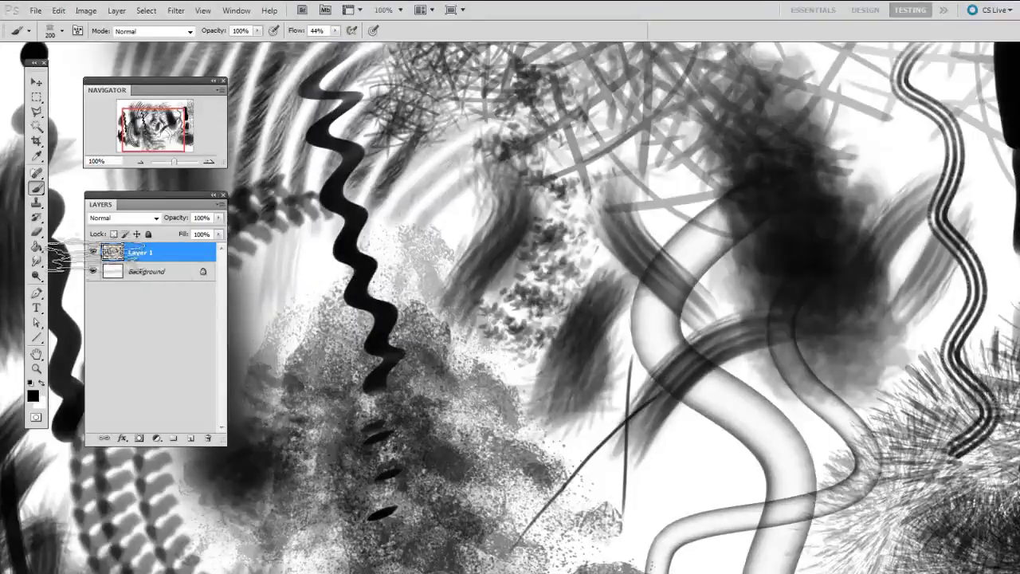
- Hide Layer 1 and add a new empty layer above it
{"action": "left_click", "coordinate": [93, 252]}
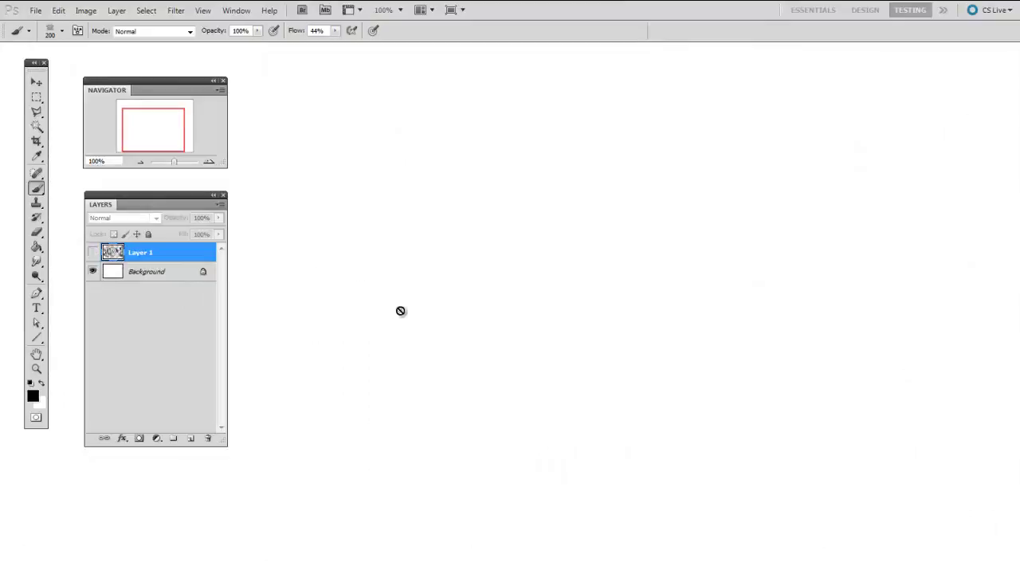
{"action": "key", "text": "ctrl+shift+alt+n"}
- Choose the hard round 19 px preset, enlarge it to 60 px, and paint a dot with a wavy vertical stroke on the new layer
{"action": "right_click", "coordinate": [465, 301]}
{"action": "double_click", "coordinate": [493, 378]}
{"action": "key", "text": "]"}
{"action": "key", "text": "]"}
{"action": "key", "text": "]"}
{"action": "key", "text": "]"}
{"action": "key", "text": "]"}
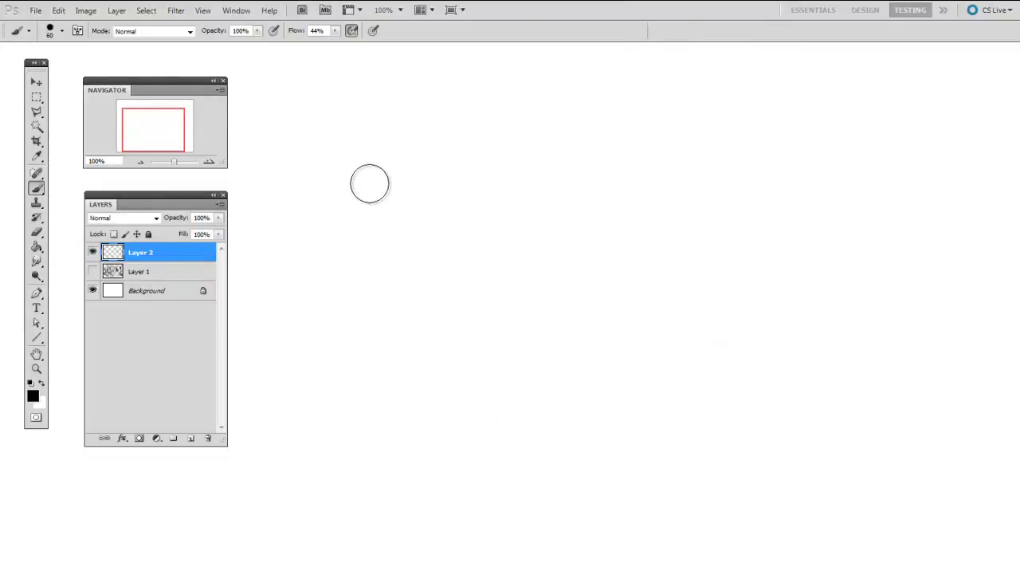
{"action": "left_click", "coordinate": [365, 176]}
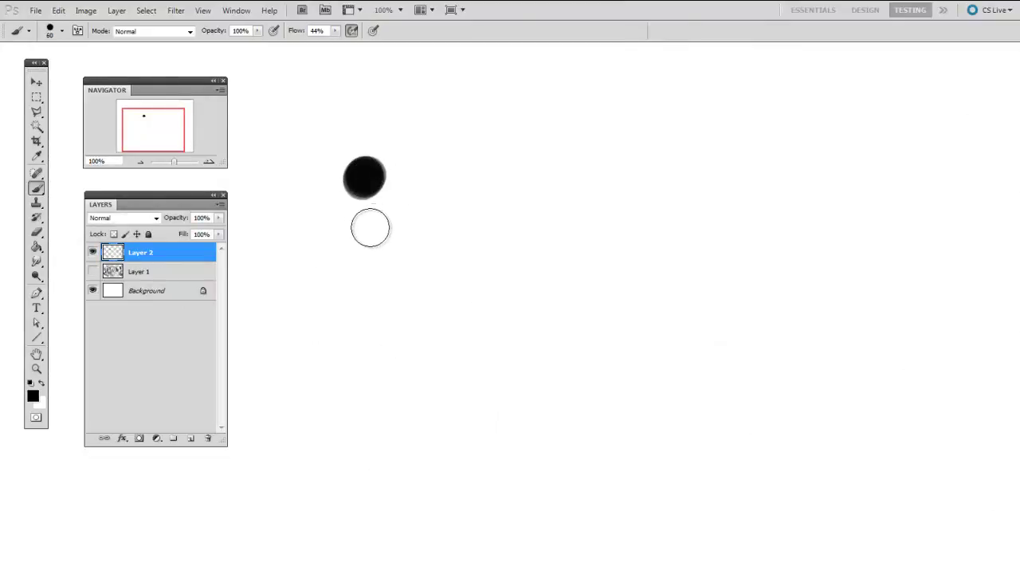
{"action": "mouse_move", "coordinate": [372, 225]}
{"action": "left_mouse_down"}
{"action": "mouse_move", "coordinate": [359, 252]}
{"action": "mouse_move", "coordinate": [383, 336]}
{"action": "mouse_move", "coordinate": [377, 427]}
{"action": "mouse_move", "coordinate": [396, 518]}
{"action": "left_mouse_up"}
- Choose the soft round 100 px preset and paint a soft dot with a wavy vertical stroke beside the hard-edged one
{"action": "right_click", "coordinate": [510, 318]}
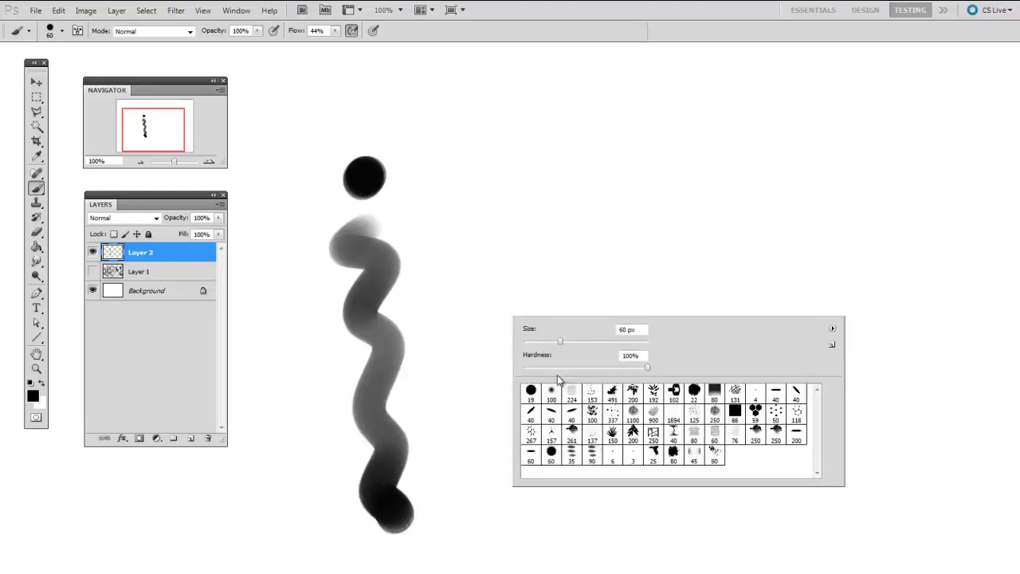
{"action": "double_click", "coordinate": [555, 392]}
{"action": "left_click_drag", "start_coordinate": [512, 183], "coordinate": [514, 177]}
{"action": "mouse_move", "coordinate": [518, 266]}
{"action": "left_mouse_down"}
{"action": "mouse_move", "coordinate": [493, 277]}
{"action": "mouse_move", "coordinate": [541, 487]}
{"action": "mouse_move", "coordinate": [542, 570]}
{"action": "left_mouse_up"}
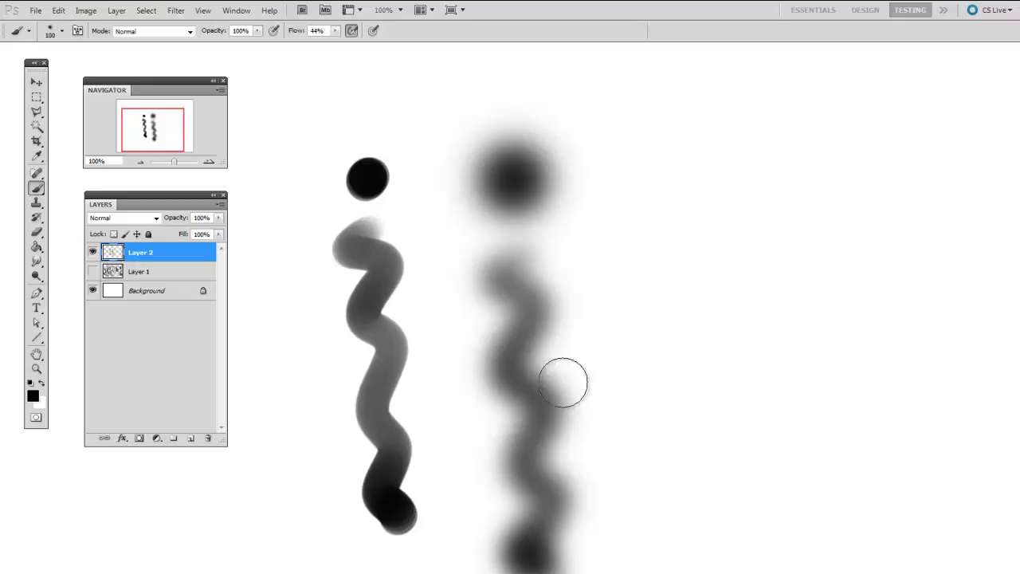
- Choose the flat elliptical 40 px brush preset, make a small dab in the empty area, and enlarge the brush
{"action": "left_click_drag", "start_coordinate": [633, 301], "coordinate": [560, 300]}
{"action": "right_click", "coordinate": [613, 239]}
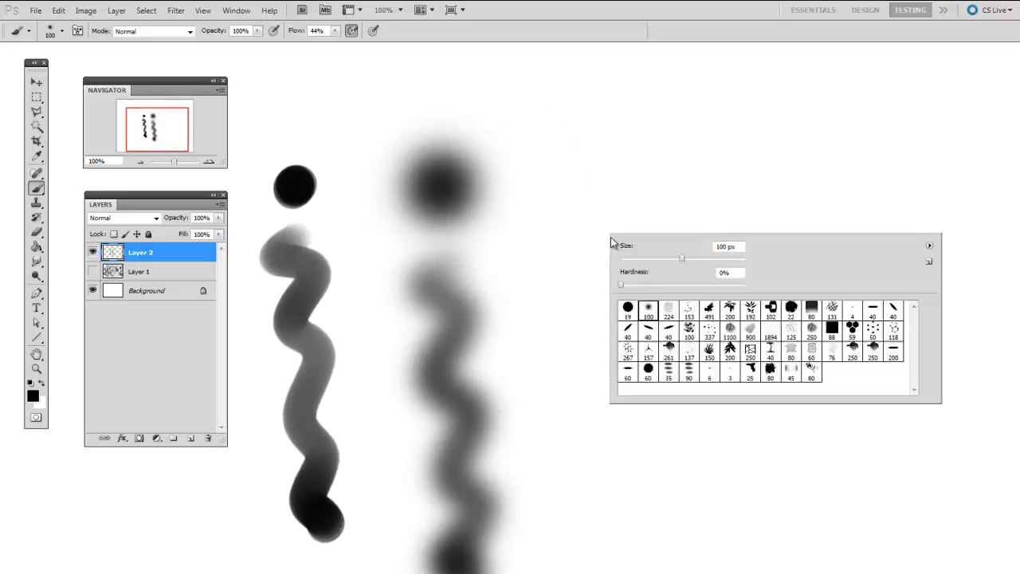
{"action": "left_click", "coordinate": [873, 311]}
{"action": "left_click_drag", "start_coordinate": [571, 347], "coordinate": [573, 349]}
{"action": "key", "text": "bracketright"}
{"action": "key", "text": "bracketright"}
{"action": "key", "text": "bracketright"}
{"action": "key", "text": "bracketright"}
{"action": "key", "text": "bracketright"}
{"action": "key", "text": "bracketright"}
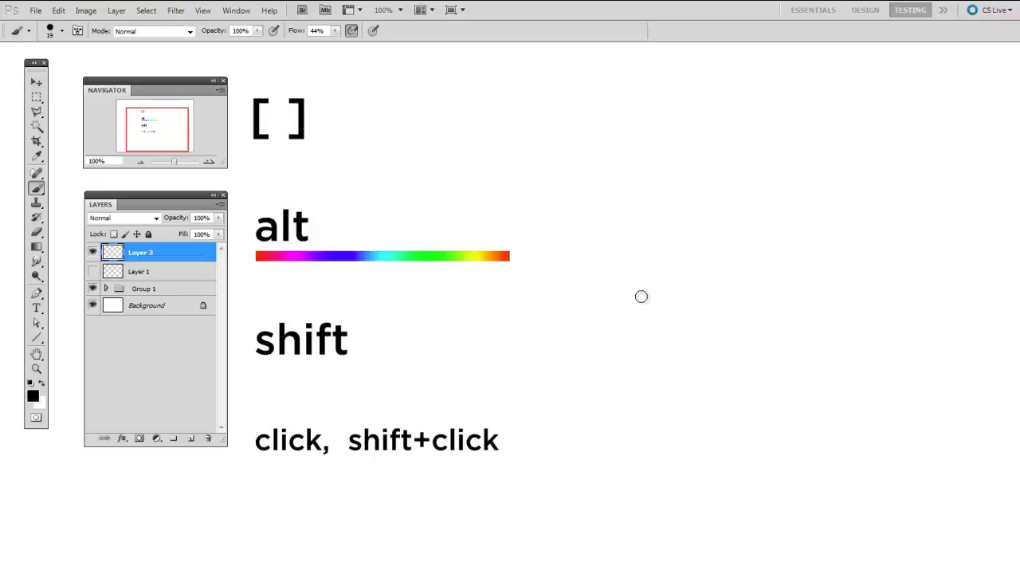
- Paint a row of four progressively larger black dots level with the bracket symbols, enlarging the hard round brush from 19 px between dots
{"action": "left_click", "coordinate": [555, 121]}
{"action": "key", "text": "bracketright"}
{"action": "left_click", "coordinate": [590, 120]}
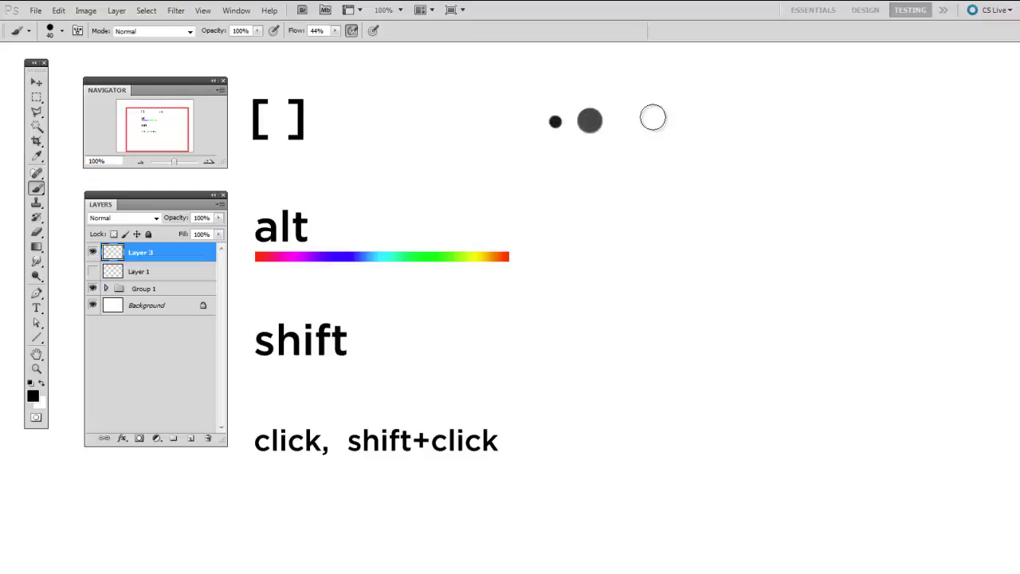
{"action": "key", "text": "bracketright"}
{"action": "key", "text": "bracketright"}
{"action": "left_click", "coordinate": [642, 120]}
{"action": "key", "text": "bracketright"}
{"action": "key", "text": "bracketright"}
{"action": "key", "text": "bracketright"}
{"action": "key", "text": "bracketright"}
{"action": "key", "text": "bracketright"}
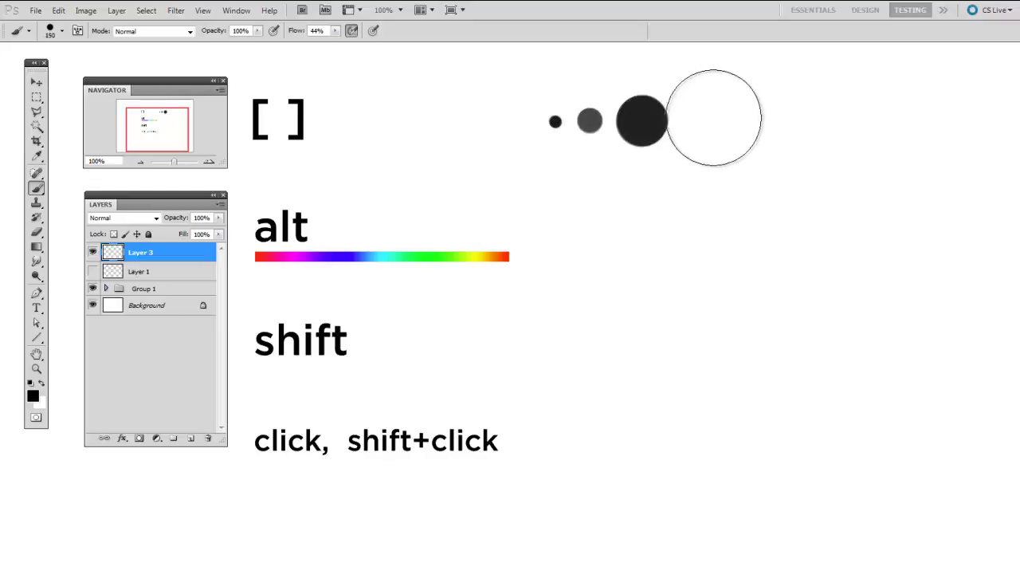
{"action": "left_click", "coordinate": [730, 121]}
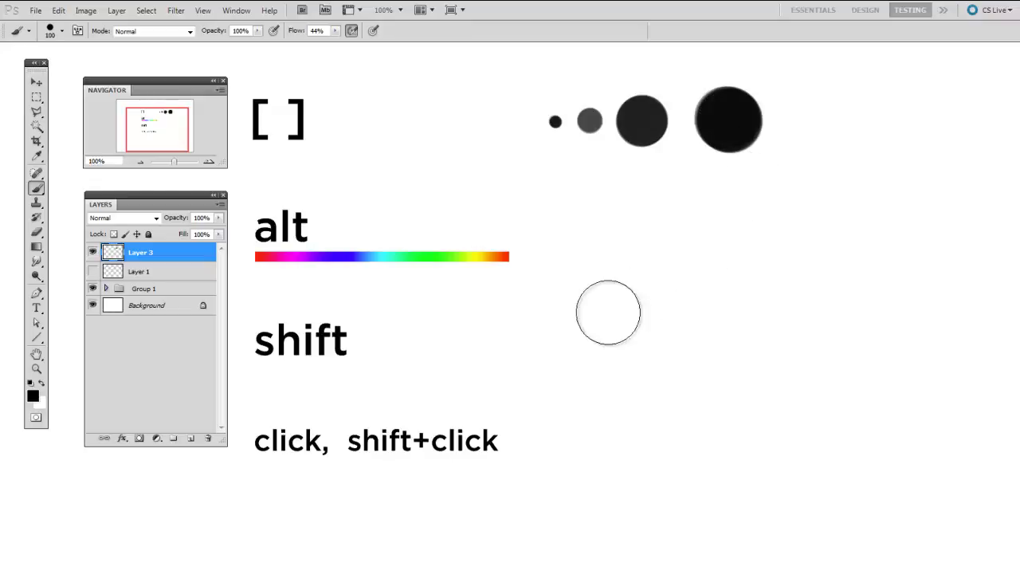
- Sample green and orange from the rainbow strip and paint a dot of each colour beside it with an 80 px brush
{"action": "left_click_drag", "start_coordinate": [629, 197], "coordinate": [632, 199]}
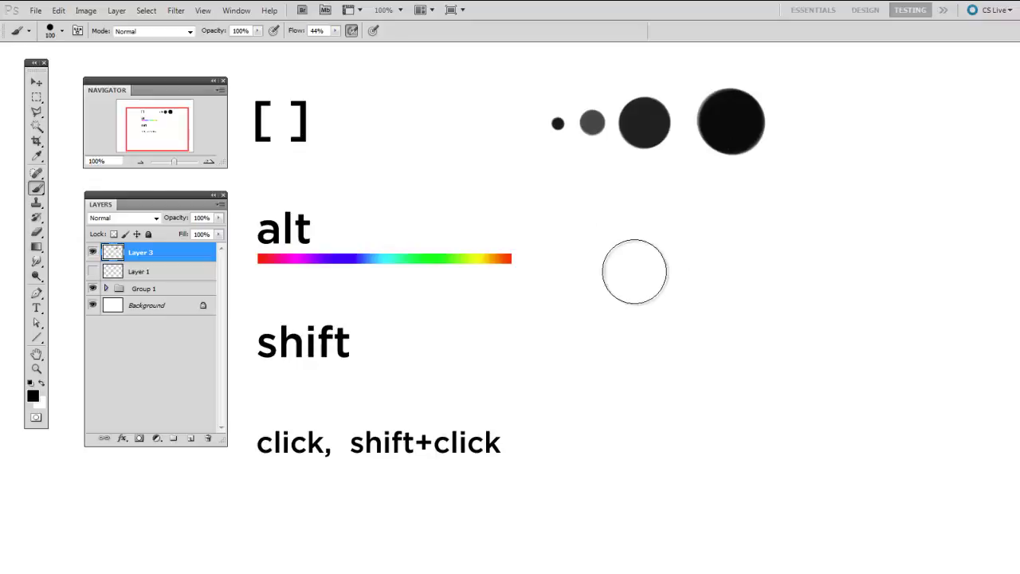
{"action": "left_click_drag", "start_coordinate": [643, 193], "coordinate": [645, 196]}
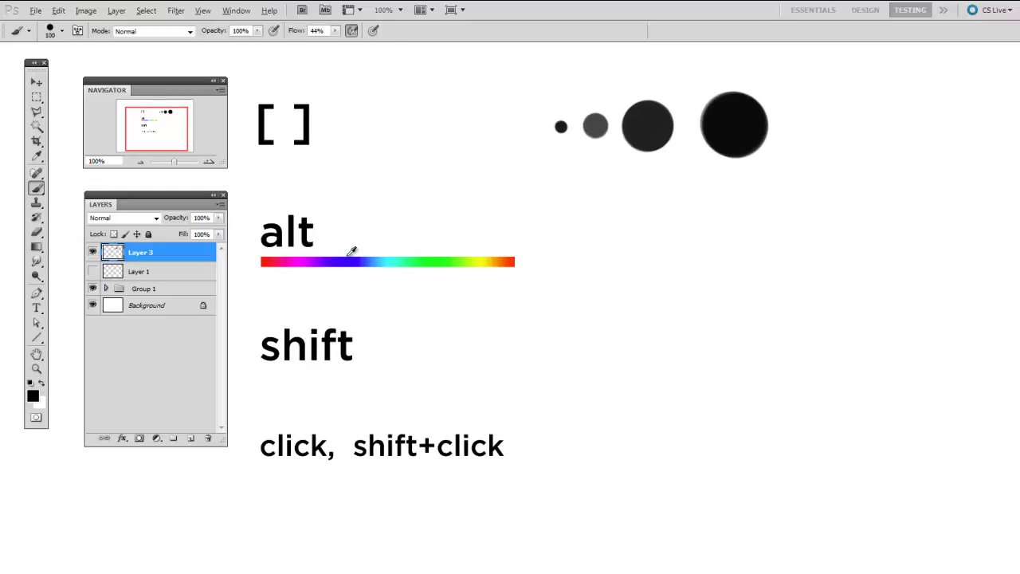
{"action": "left_click", "coordinate": [447, 257], "text": "alt"}
{"action": "left_click", "coordinate": [561, 271]}
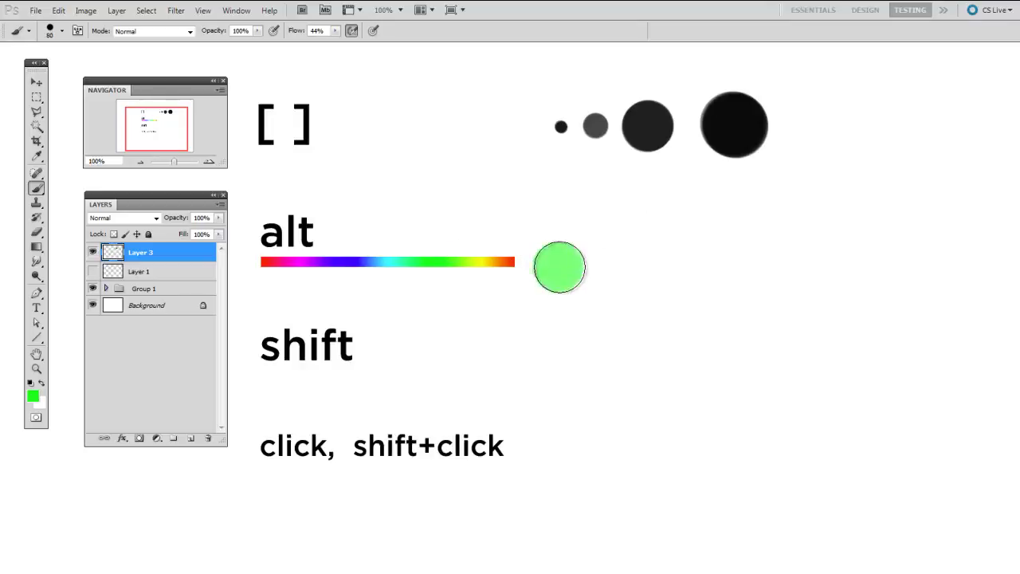
{"action": "left_click", "coordinate": [505, 257], "text": "alt"}
{"action": "left_click", "coordinate": [620, 268]}
{"action": "left_click", "coordinate": [647, 269]}
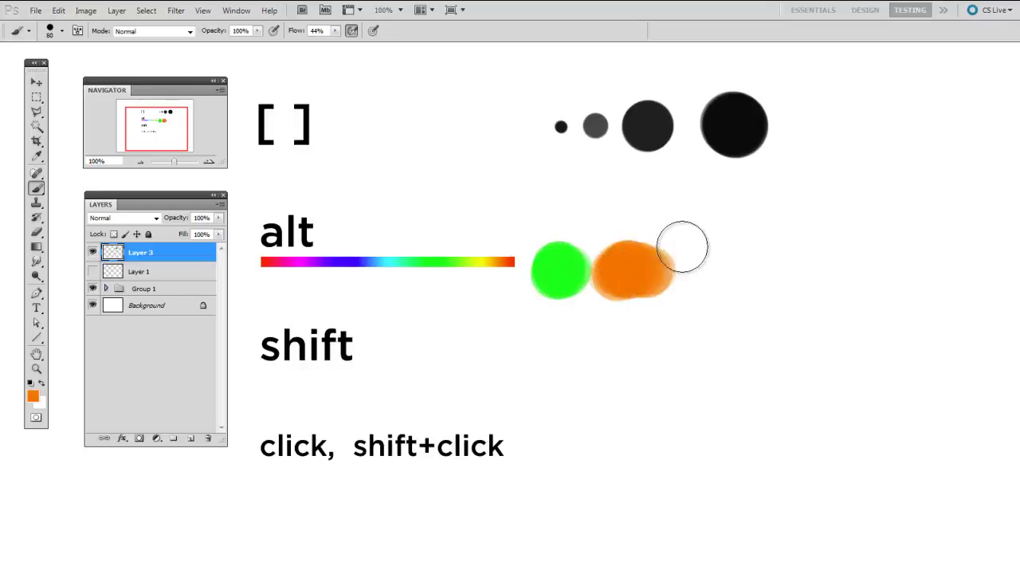
- Sample magenta and blue from the rainbow strip and paint a spot of each colour beside the orange one
{"action": "left_click", "coordinate": [318, 260], "text": "alt"}
{"action": "mouse_move", "coordinate": [697, 263]}
{"action": "left_mouse_down"}
{"action": "mouse_move", "coordinate": [748, 250]}
{"action": "mouse_move", "coordinate": [808, 272]}
{"action": "left_mouse_up"}
{"action": "left_click", "coordinate": [342, 256], "text": "alt"}
{"action": "mouse_move", "coordinate": [734, 278]}
{"action": "left_mouse_down"}
{"action": "mouse_move", "coordinate": [724, 284]}
{"action": "mouse_move", "coordinate": [721, 272]}
{"action": "left_mouse_up"}
- Sample yellow-orange from the rainbow strip, shrink the brush, and paint a smaller spot at the end of the colour row
{"action": "left_click", "coordinate": [522, 248], "text": "alt"}
{"action": "key", "text": "bracketleft"}
{"action": "key", "text": "bracketleft"}
{"action": "key", "text": "bracketleft"}
{"action": "left_click_drag", "start_coordinate": [876, 265], "coordinate": [893, 277]}
- Switch to the hard round 19 px brush preset
{"action": "left_click_drag", "start_coordinate": [728, 226], "coordinate": [732, 230]}
{"action": "right_click", "coordinate": [658, 238]}
{"action": "left_click", "coordinate": [676, 315]}
{"action": "left_click", "coordinate": [645, 336]}
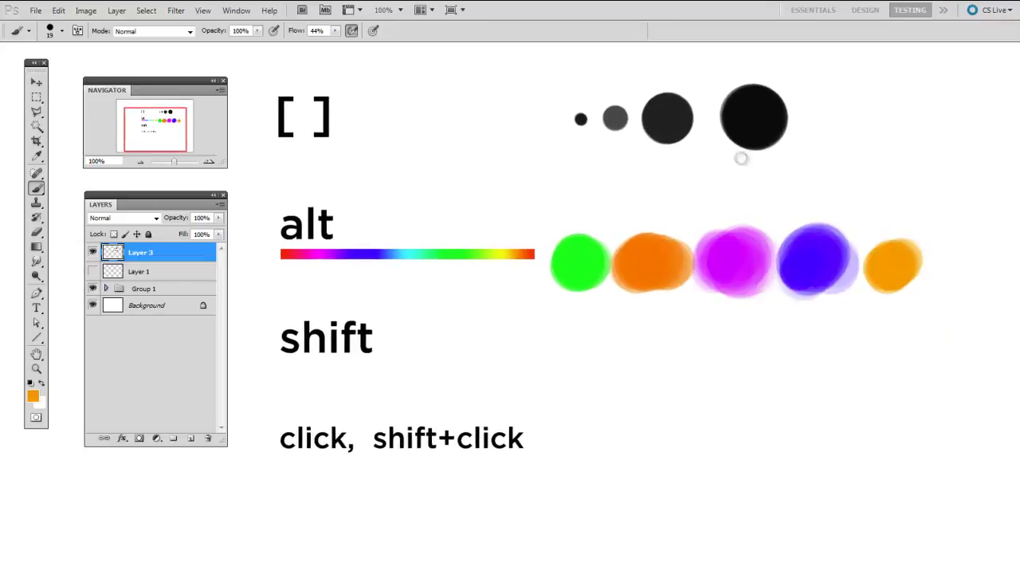
- Sample black from the largest dot, shrink the brush to 4 px, and paint straight horizontal and vertical lines beside "shift"
{"action": "left_click", "coordinate": [751, 129], "text": "alt"}
{"action": "key", "text": "bracketleft"}
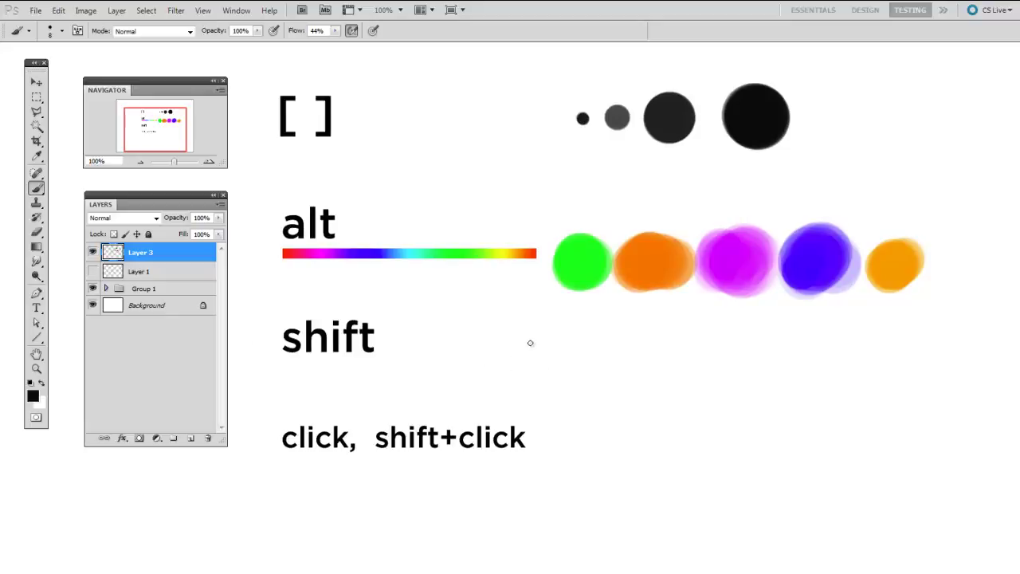
{"action": "mouse_move", "coordinate": [519, 361]}
{"action": "left_mouse_down"}
{"action": "mouse_move", "coordinate": [829, 358]}
{"action": "mouse_move", "coordinate": [519, 360]}
{"action": "left_mouse_up"}
{"action": "left_click_drag", "start_coordinate": [798, 354], "coordinate": [832, 360]}
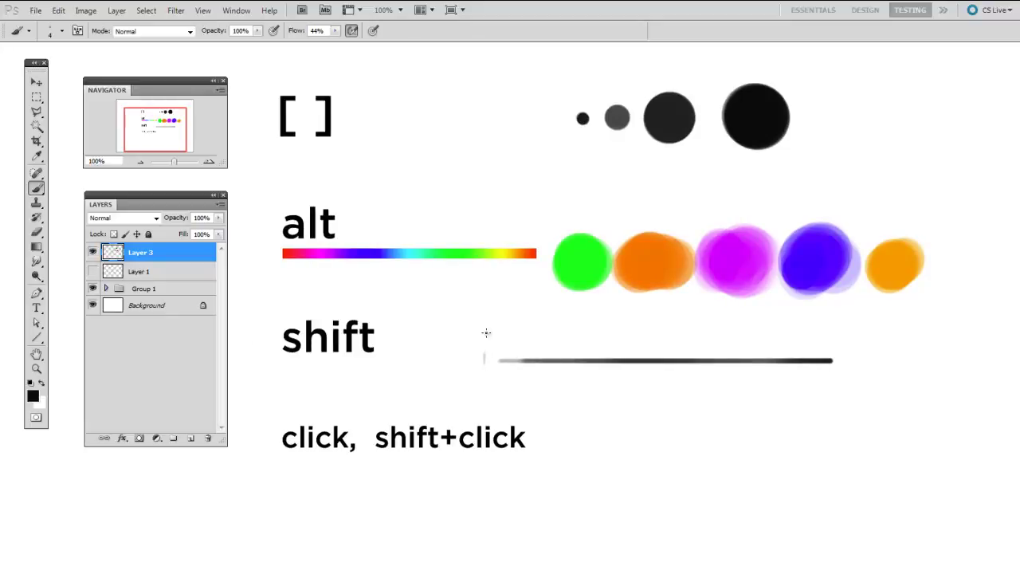
{"action": "mouse_move", "coordinate": [484, 335]}
{"action": "left_mouse_down"}
{"action": "mouse_move", "coordinate": [484, 372]}
{"action": "mouse_move", "coordinate": [482, 306]}
{"action": "left_mouse_up"}
- Paint a starting dot beside "click, shift+click" and extend one straight diagonal stroke from it up to a distant end point
{"action": "left_click_drag", "start_coordinate": [706, 387], "coordinate": [664, 422]}
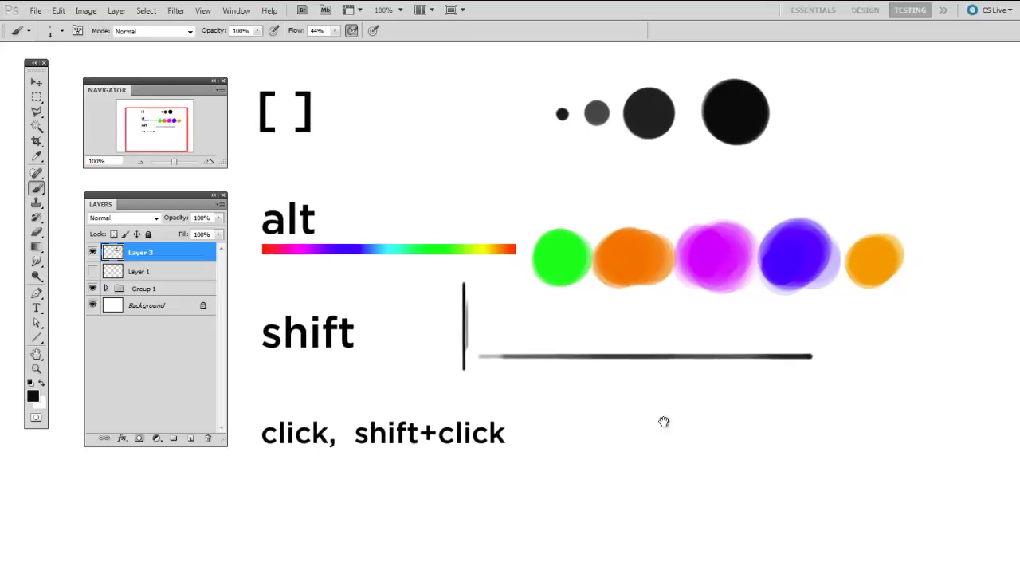
{"action": "right_click", "coordinate": [584, 384]}
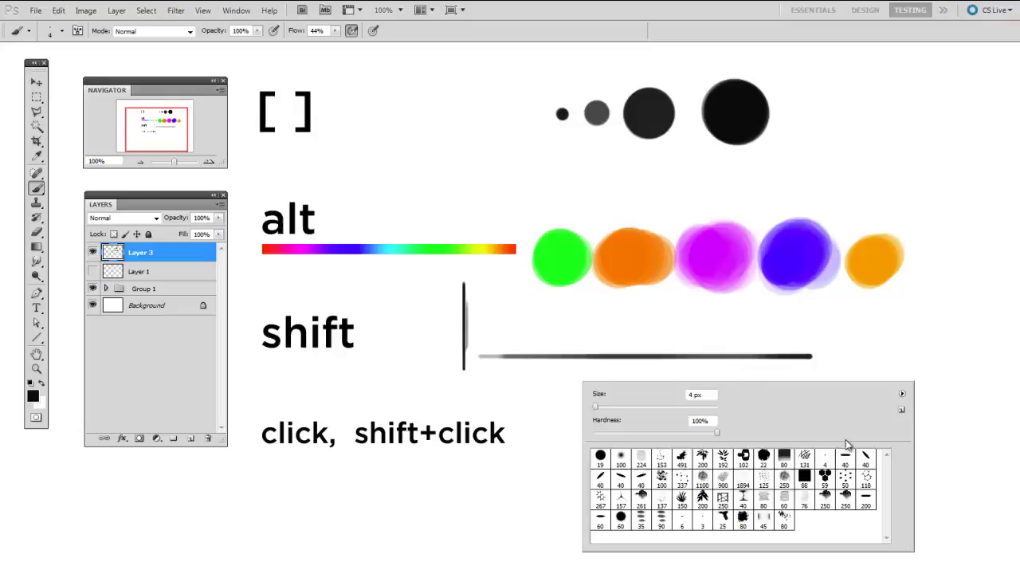
{"action": "left_click", "coordinate": [527, 396]}
{"action": "left_click_drag", "start_coordinate": [552, 409], "coordinate": [554, 403]}
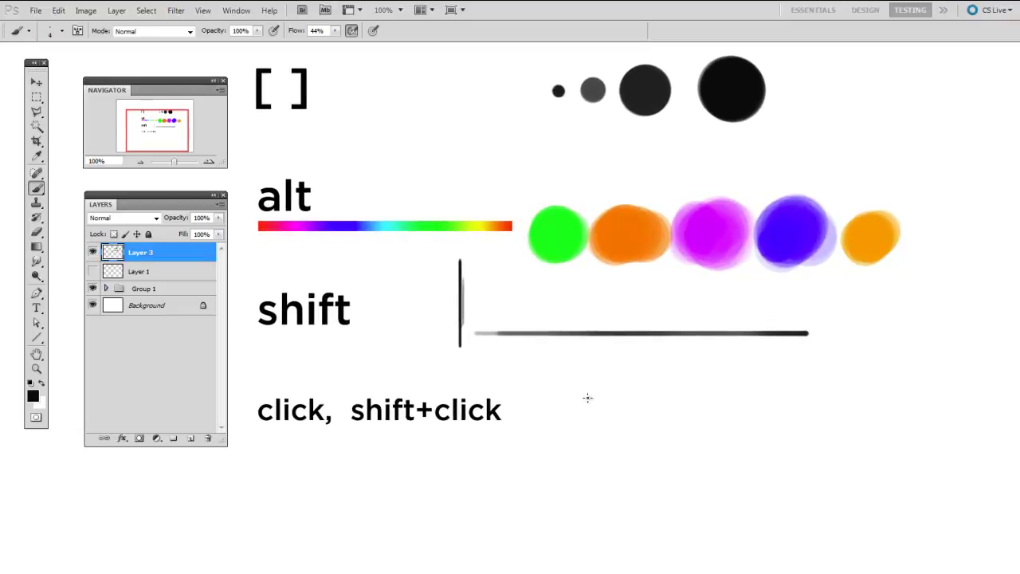
{"action": "scroll", "coordinate": [561, 406], "scroll_direction": "down", "scroll_amount": 1}
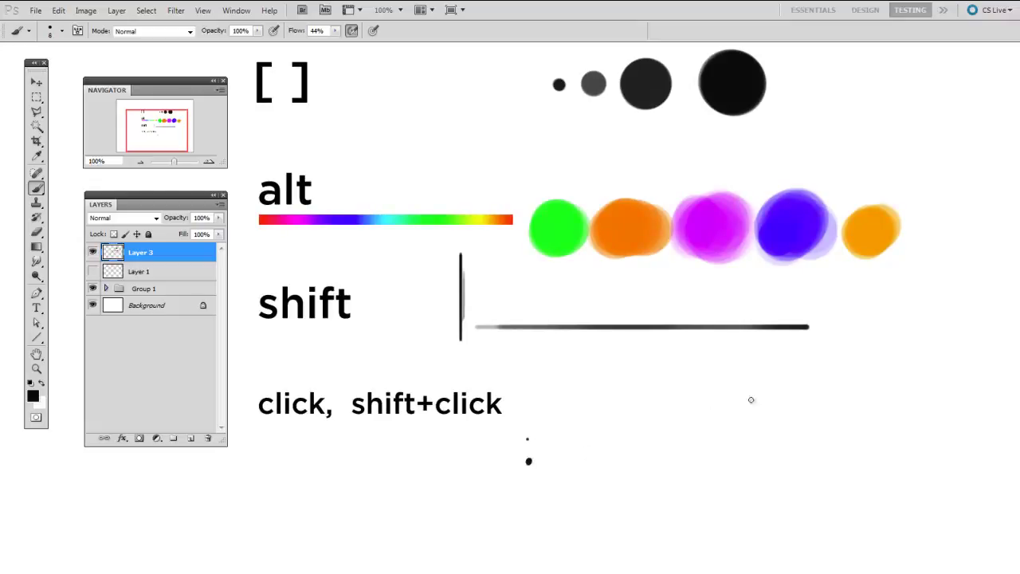
{"action": "left_click", "coordinate": [877, 361], "text": "shift"}
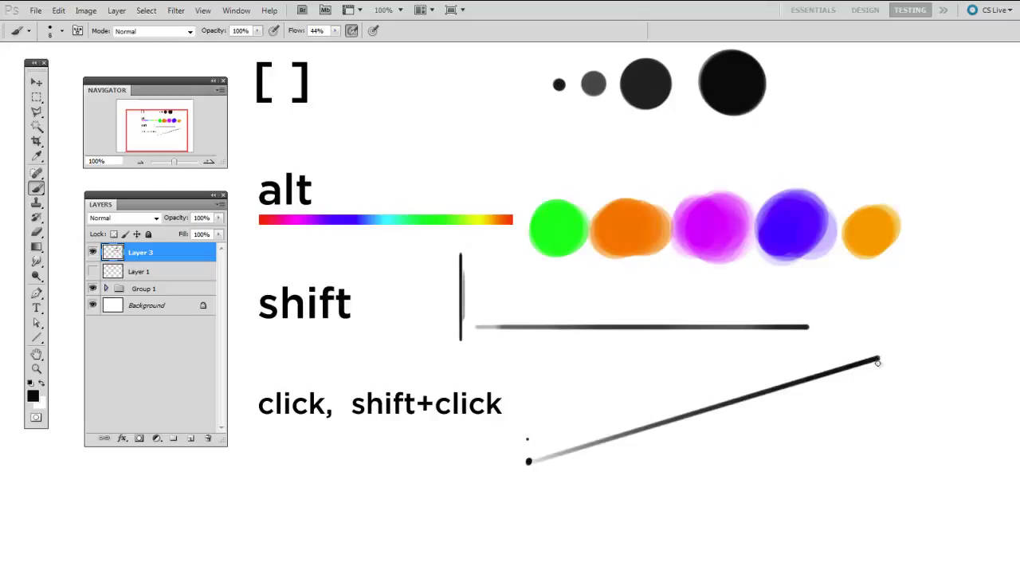
- Paint three more straight black strokes across the diagonal one by joining start and end points
{"action": "left_click_drag", "start_coordinate": [663, 421], "coordinate": [636, 397]}
{"action": "left_click", "coordinate": [552, 381]}
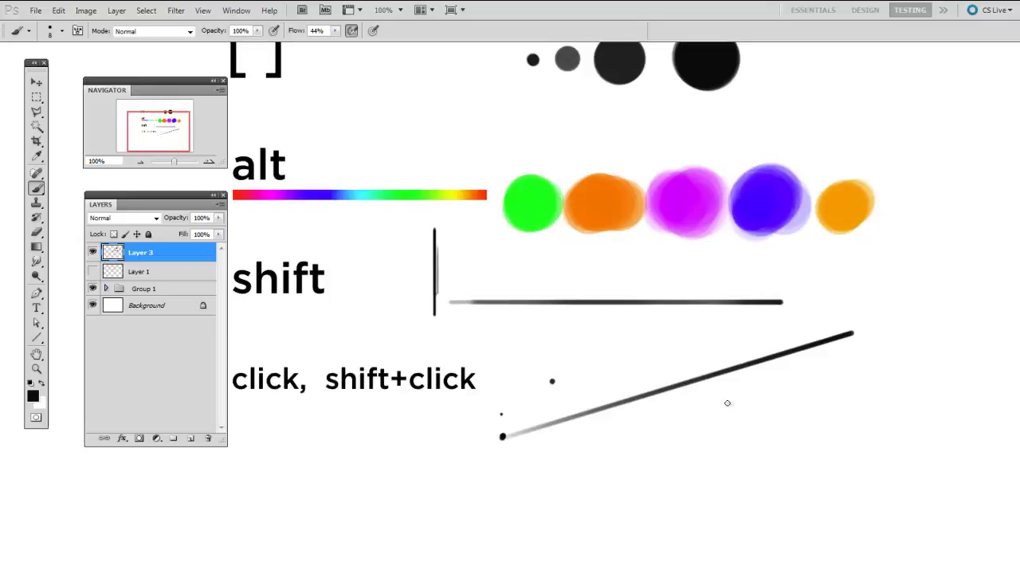
{"action": "left_click", "coordinate": [889, 442], "text": "shift"}
{"action": "left_click", "coordinate": [643, 326]}
{"action": "left_click", "coordinate": [674, 451], "text": "shift"}
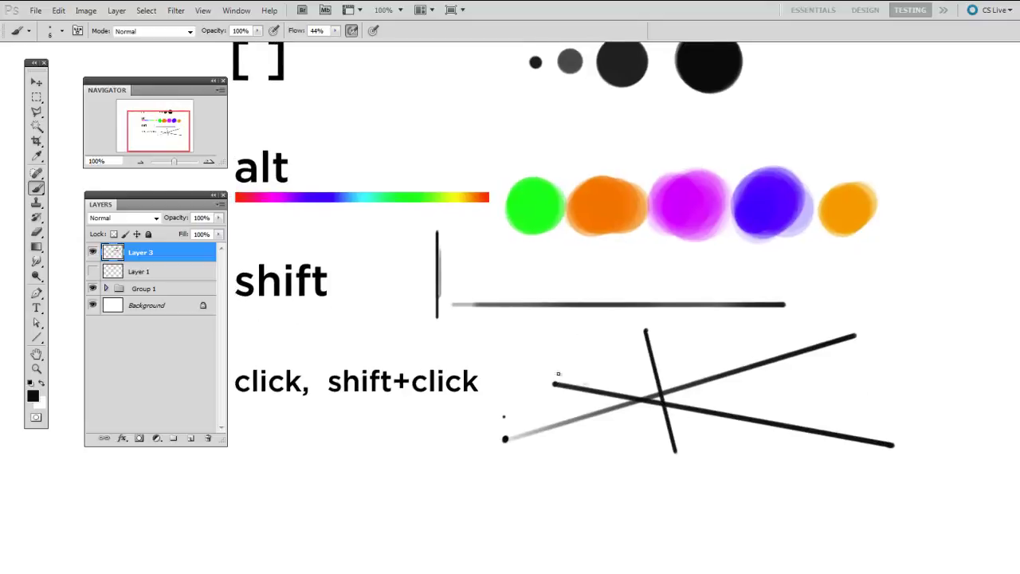
{"action": "left_click", "coordinate": [859, 390], "text": "shift"}
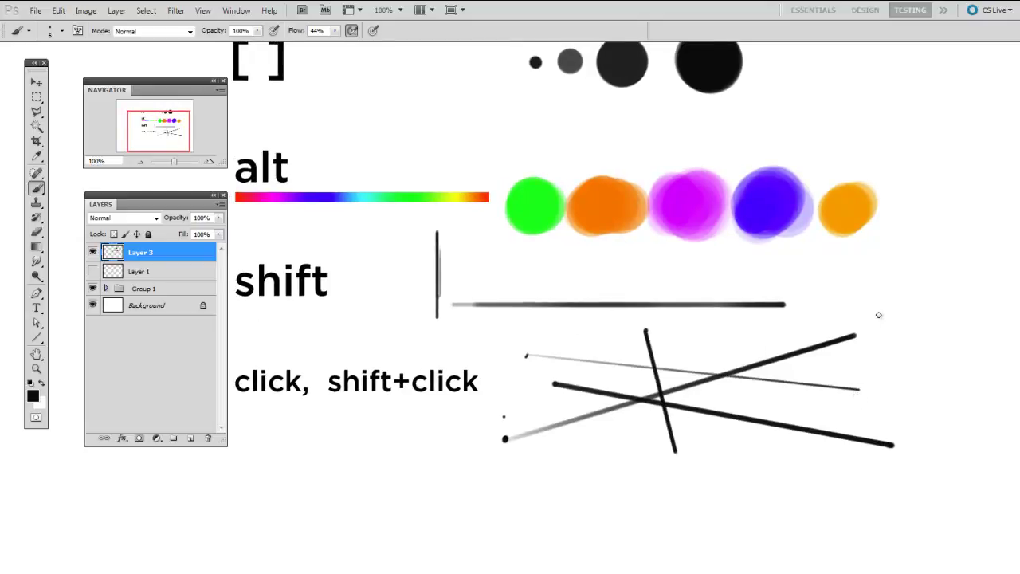
- Add more straight point-to-point strokes at varied angles and thicknesses to the crossing lines
{"action": "left_click", "coordinate": [708, 458], "text": "shift"}
{"action": "left_click_drag", "start_coordinate": [840, 347], "coordinate": [871, 403]}
{"action": "left_click", "coordinate": [856, 377], "text": "shift"}
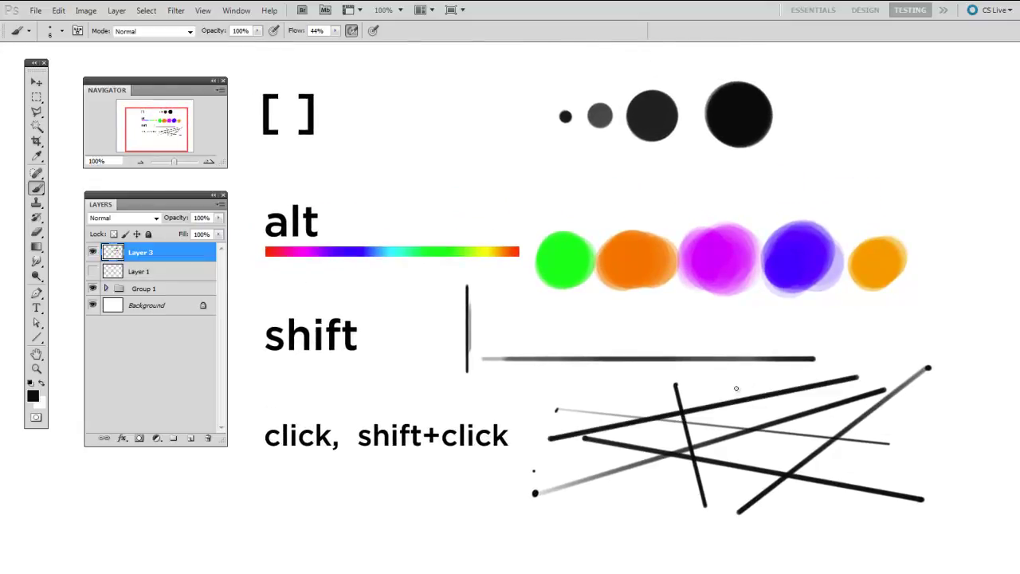
{"action": "left_click", "coordinate": [887, 473], "text": "shift"}
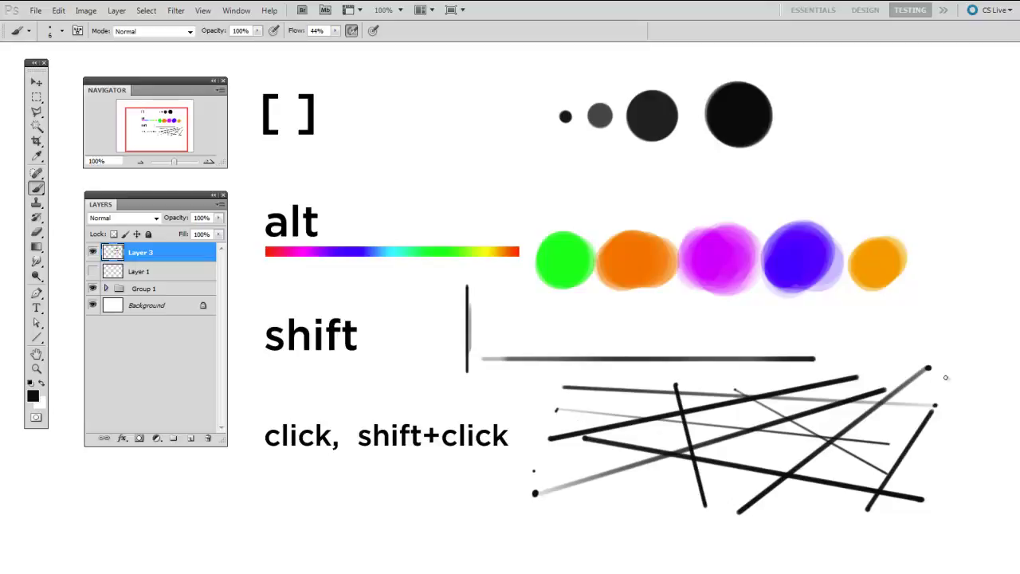
{"action": "left_click", "coordinate": [825, 488], "text": "shift"}
{"action": "left_click_drag", "start_coordinate": [828, 498], "coordinate": [828, 495]}
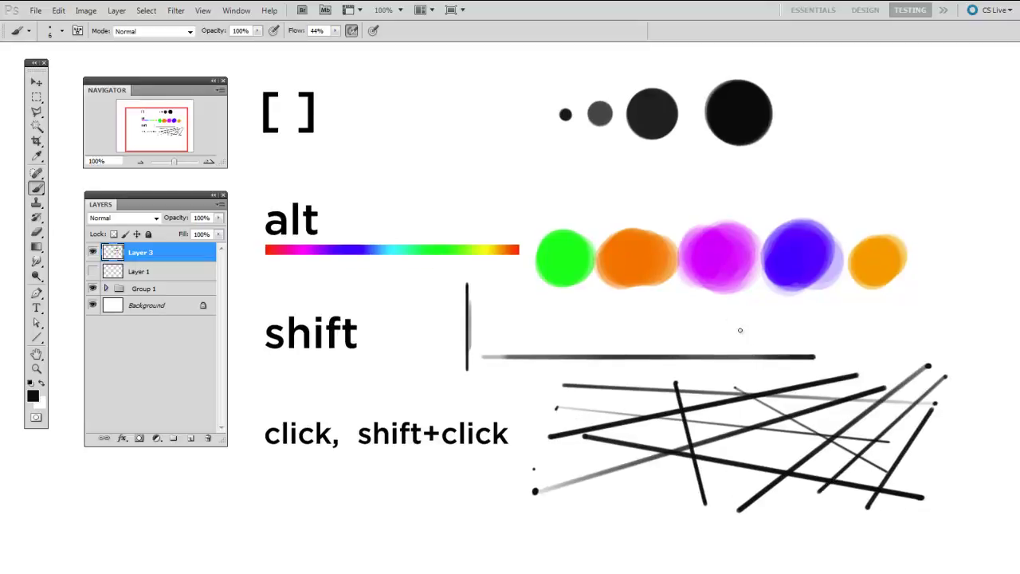
{"action": "left_click_drag", "start_coordinate": [845, 449], "coordinate": [844, 451]}
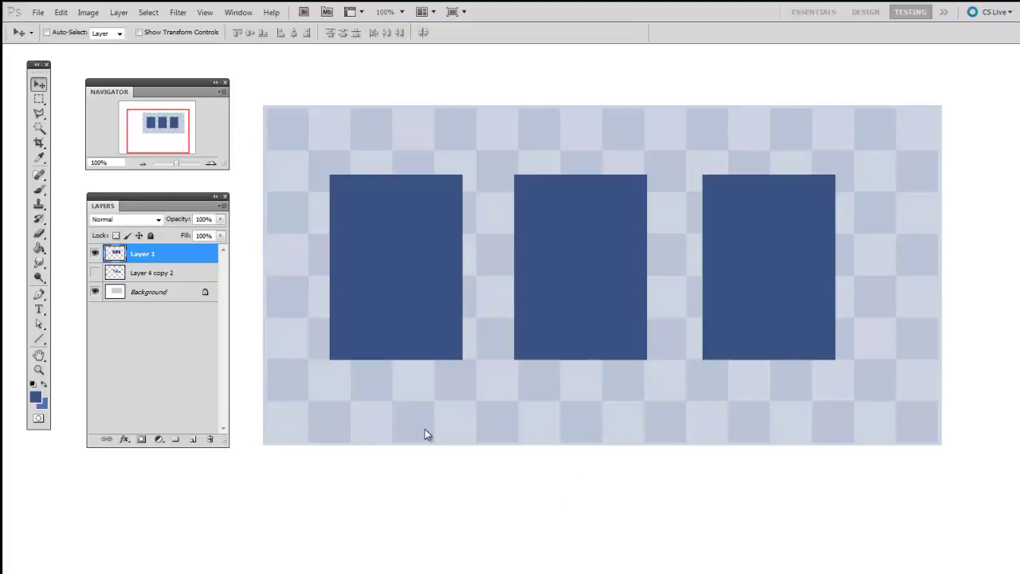
- Select the Eraser tool with the hard round 19 px preset for the layer of blue rectangles
{"action": "left_click_drag", "start_coordinate": [437, 427], "coordinate": [438, 424]}
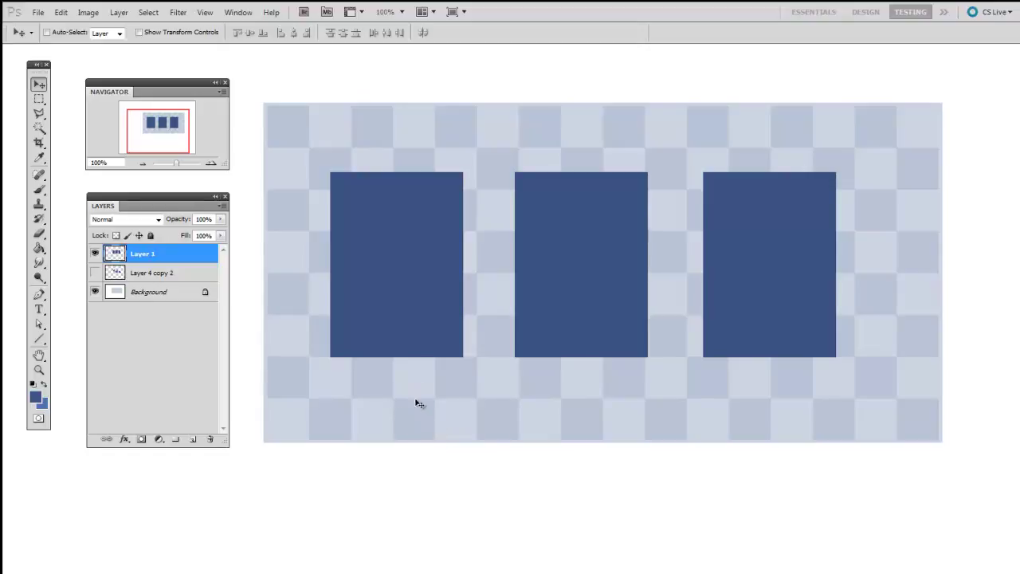
{"action": "left_click", "coordinate": [38, 232]}
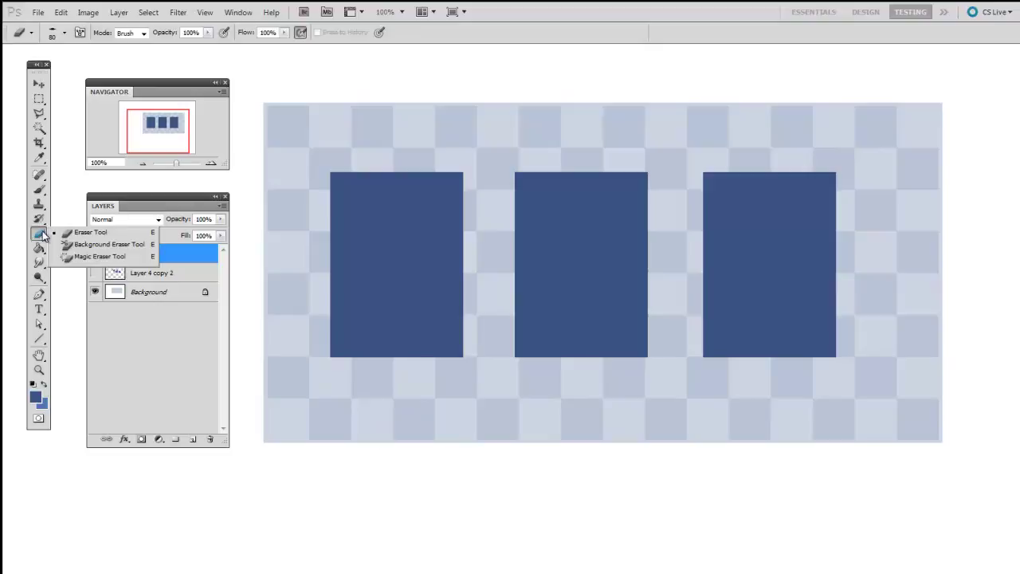
{"action": "left_click", "coordinate": [81, 233]}
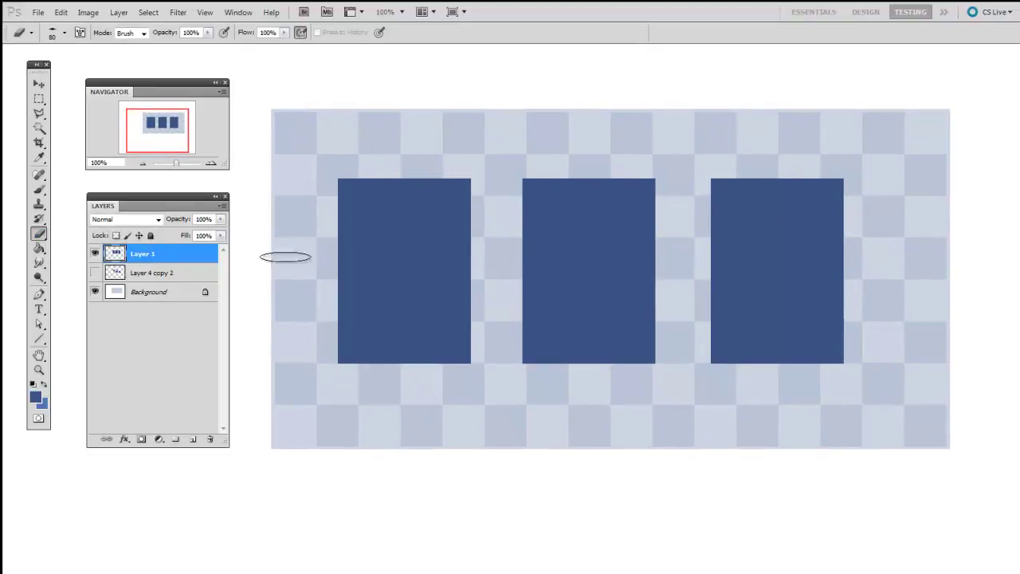
{"action": "right_click", "coordinate": [279, 294]}
{"action": "double_click", "coordinate": [305, 365]}
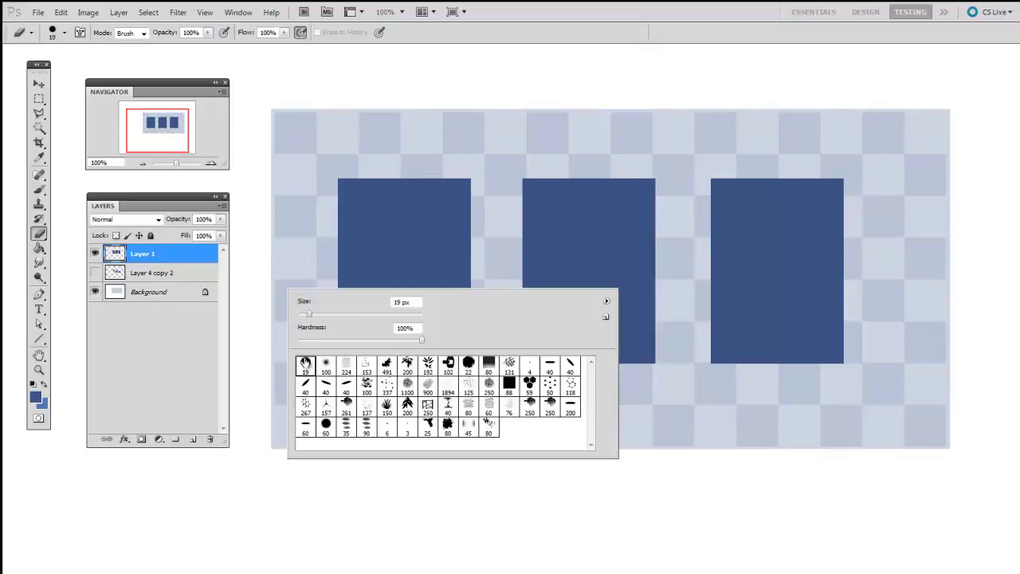
- Enlarge the eraser to 50 px and erase patches from the upper part of the first blue rectangle
{"action": "key", "text": "bracketright"}
{"action": "key", "text": "bracketright"}
{"action": "key", "text": "bracketright"}
{"action": "key", "text": "bracketright"}
{"action": "mouse_move", "coordinate": [335, 173]}
{"action": "left_mouse_down"}
{"action": "mouse_move", "coordinate": [327, 204]}
{"action": "mouse_move", "coordinate": [343, 192]}
{"action": "mouse_move", "coordinate": [363, 197]}
{"action": "mouse_move", "coordinate": [378, 231]}
{"action": "mouse_move", "coordinate": [420, 210]}
{"action": "mouse_move", "coordinate": [421, 237]}
{"action": "mouse_move", "coordinate": [391, 194]}
{"action": "mouse_move", "coordinate": [433, 204]}
{"action": "mouse_move", "coordinate": [452, 269]}
{"action": "left_mouse_up"}
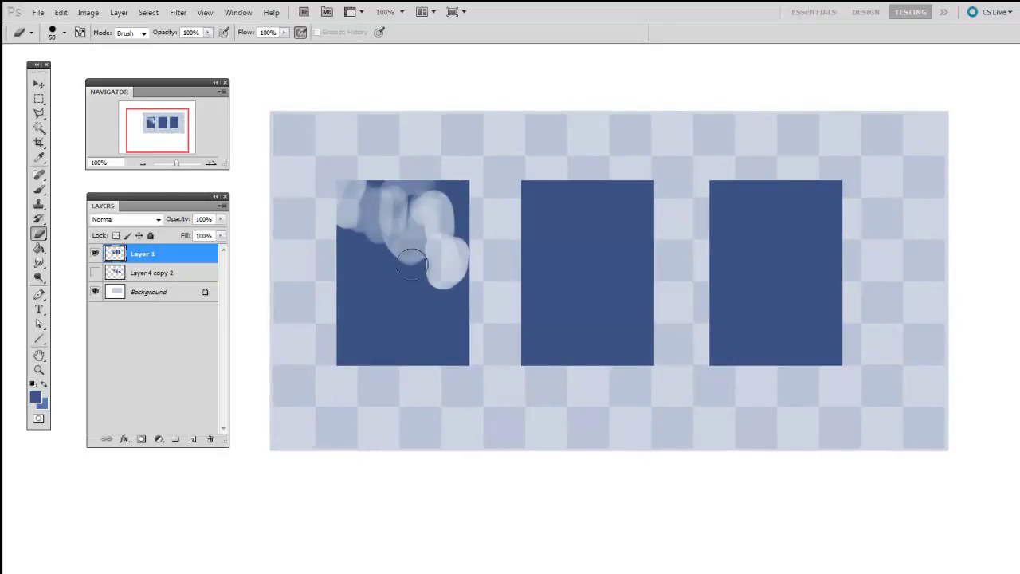
- Switch the eraser to the soft round 100 px preset and erase along the upper edge of the middle rectangle
{"action": "right_click", "coordinate": [431, 259]}
{"action": "double_click", "coordinate": [468, 332]}
{"action": "mouse_move", "coordinate": [537, 182]}
{"action": "left_mouse_down"}
{"action": "mouse_move", "coordinate": [574, 160]}
{"action": "mouse_move", "coordinate": [622, 153]}
{"action": "mouse_move", "coordinate": [560, 159]}
{"action": "mouse_move", "coordinate": [629, 168]}
{"action": "mouse_move", "coordinate": [611, 171]}
{"action": "mouse_move", "coordinate": [589, 155]}
{"action": "mouse_move", "coordinate": [554, 170]}
{"action": "mouse_move", "coordinate": [629, 181]}
{"action": "mouse_move", "coordinate": [635, 168]}
{"action": "mouse_move", "coordinate": [646, 212]}
{"action": "mouse_move", "coordinate": [603, 170]}
{"action": "mouse_move", "coordinate": [548, 194]}
{"action": "mouse_move", "coordinate": [573, 119]}
{"action": "mouse_move", "coordinate": [516, 285]}
{"action": "mouse_move", "coordinate": [593, 125]}
{"action": "mouse_move", "coordinate": [528, 210]}
{"action": "mouse_move", "coordinate": [639, 148]}
{"action": "left_mouse_up"}
- Enlarge the soft eraser to 175 px and fade out more of the middle rectangle's upper part
{"action": "key", "text": "bracketleft"}
{"action": "key", "text": "bracketleft"}
{"action": "key", "text": "bracketright"}
{"action": "key", "text": "bracketright"}
{"action": "key", "text": "bracketright"}
{"action": "key", "text": "bracketright"}
{"action": "key", "text": "bracketright"}
{"action": "key", "text": "bracketright"}
{"action": "key", "text": "bracketright"}
{"action": "key", "text": "bracketright"}
{"action": "mouse_move", "coordinate": [591, 203]}
{"action": "left_mouse_down"}
{"action": "mouse_move", "coordinate": [631, 224]}
{"action": "mouse_move", "coordinate": [638, 183]}
{"action": "mouse_move", "coordinate": [545, 256]}
{"action": "mouse_move", "coordinate": [671, 152]}
{"action": "left_mouse_up"}
{"action": "left_click_drag", "start_coordinate": [604, 250], "coordinate": [559, 234]}
- Switch the eraser to a flat 40 px preset and erase curved strokes from the third rectangle's upper right corner
{"action": "right_click", "coordinate": [704, 232]}
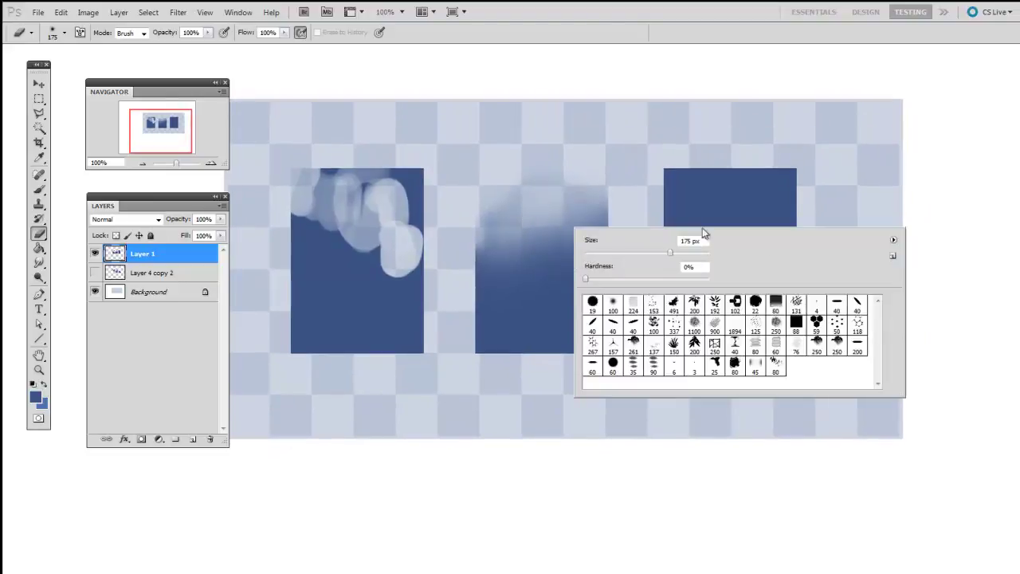
{"action": "double_click", "coordinate": [833, 304]}
{"action": "left_click_drag", "start_coordinate": [719, 155], "coordinate": [796, 204]}
{"action": "left_click_drag", "start_coordinate": [789, 168], "coordinate": [813, 252]}
{"action": "left_click_drag", "start_coordinate": [745, 141], "coordinate": [777, 231]}
- Resize the flat eraser repeatedly and erase another short strip near the third rectangle's upper right corner
{"action": "key", "text": "bracketleft"}
{"action": "key", "text": "bracketleft"}
{"action": "key", "text": "bracketleft"}
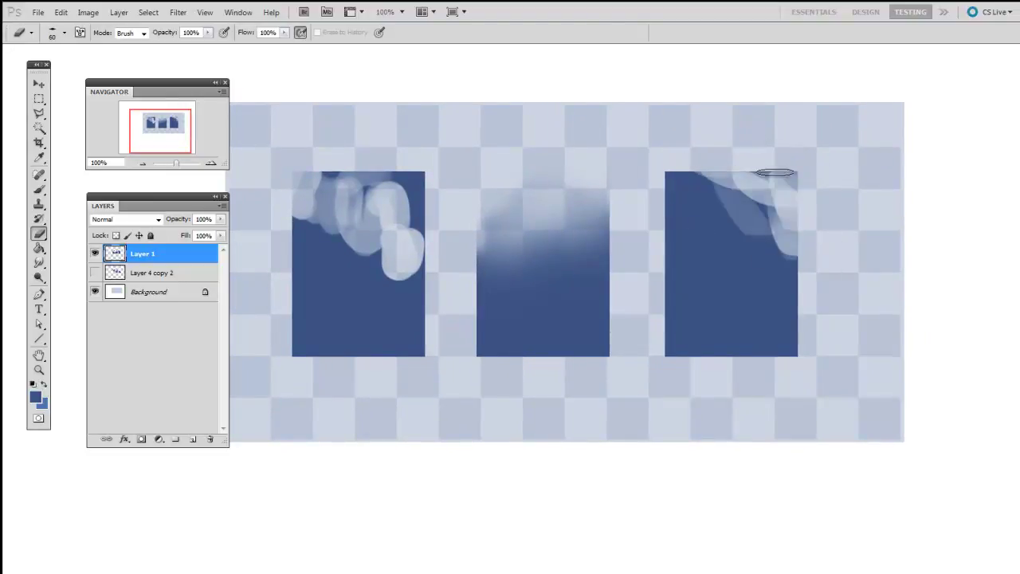
{"action": "key", "text": "bracketleft"}
{"action": "key", "text": "bracketleft"}
{"action": "mouse_move", "coordinate": [775, 173]}
{"action": "left_mouse_down"}
{"action": "mouse_move", "coordinate": [801, 268]}
{"action": "mouse_move", "coordinate": [794, 161]}
{"action": "mouse_move", "coordinate": [795, 244]}
{"action": "mouse_move", "coordinate": [778, 236]}
{"action": "mouse_move", "coordinate": [760, 129]}
{"action": "mouse_move", "coordinate": [760, 167]}
{"action": "mouse_move", "coordinate": [816, 257]}
{"action": "mouse_move", "coordinate": [750, 164]}
{"action": "mouse_move", "coordinate": [808, 276]}
{"action": "mouse_move", "coordinate": [771, 145]}
{"action": "mouse_move", "coordinate": [807, 278]}
{"action": "mouse_move", "coordinate": [756, 192]}
{"action": "mouse_move", "coordinate": [677, 163]}
{"action": "mouse_move", "coordinate": [799, 272]}
{"action": "mouse_move", "coordinate": [736, 180]}
{"action": "mouse_move", "coordinate": [682, 166]}
{"action": "mouse_move", "coordinate": [774, 216]}
{"action": "left_mouse_up"}
{"action": "key", "text": "bracketright"}
{"action": "key", "text": "bracketright"}
{"action": "key", "text": "bracketright"}
{"action": "key", "text": "bracketright"}
{"action": "key", "text": "bracketright"}
{"action": "key", "text": "bracketleft"}
{"action": "key", "text": "bracketleft"}
{"action": "key", "text": "bracketleft"}
{"action": "key", "text": "bracketleft"}
{"action": "key", "text": "bracketleft"}
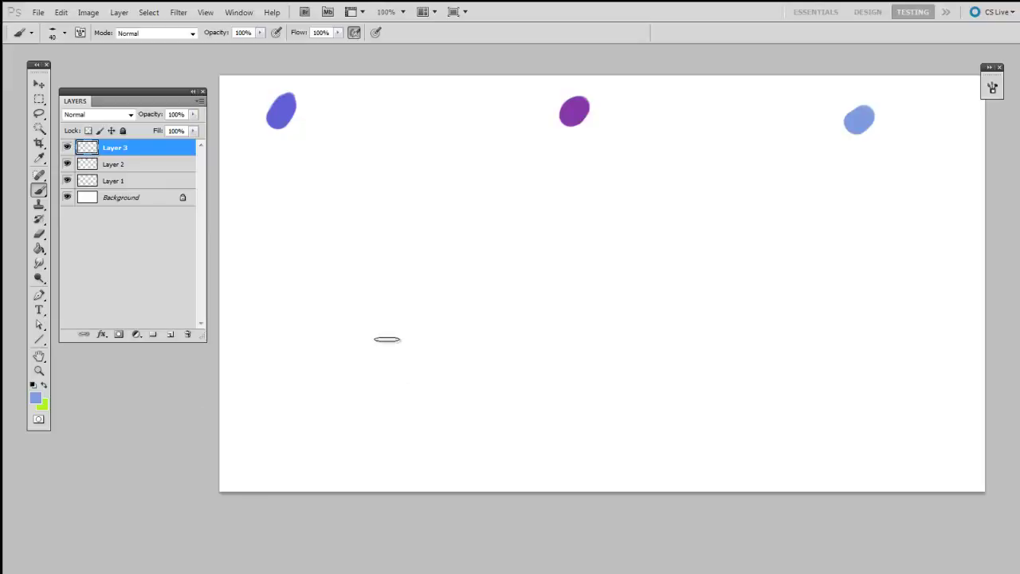
- Choose the hard round 19 px brush preset and sample the blue-violet colour from the first spot
{"action": "left_click_drag", "start_coordinate": [389, 315], "coordinate": [414, 322]}
{"action": "left_click_drag", "start_coordinate": [427, 258], "coordinate": [413, 262]}
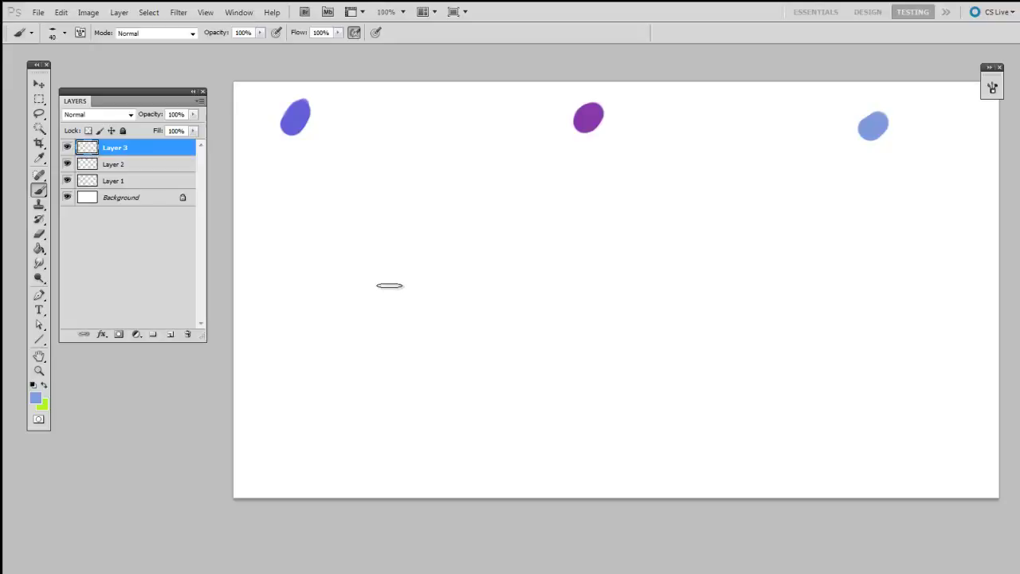
{"action": "right_click", "coordinate": [371, 250]}
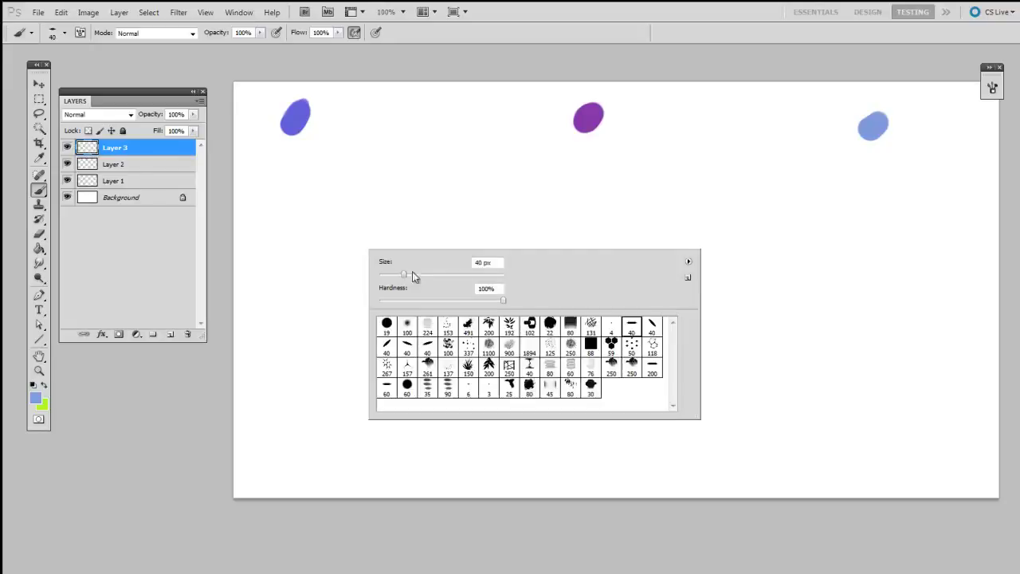
{"action": "double_click", "coordinate": [386, 327]}
{"action": "left_click", "coordinate": [300, 112], "text": "alt"}
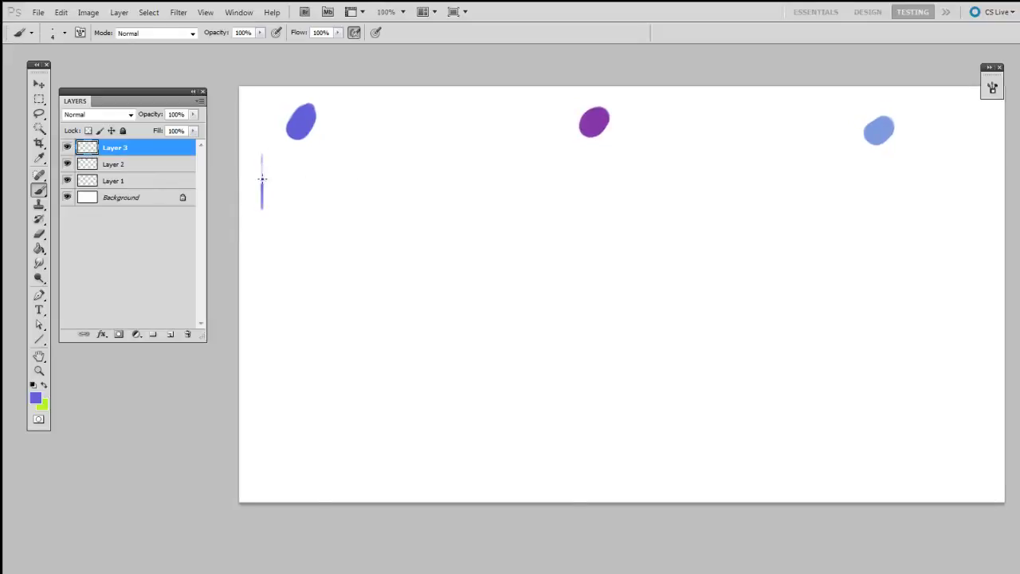
- Paint a row of five vertical strokes below the blue-violet spot, starting at 4 px and widening the brush progressively
{"action": "mouse_move", "coordinate": [262, 179]}
{"action": "left_mouse_down"}
{"action": "mouse_move", "coordinate": [262, 155]}
{"action": "mouse_move", "coordinate": [273, 207]}
{"action": "left_mouse_up"}
{"action": "key", "text": "bracketright"}
{"action": "mouse_move", "coordinate": [287, 156]}
{"action": "left_mouse_down"}
{"action": "mouse_move", "coordinate": [287, 202]}
{"action": "mouse_move", "coordinate": [305, 182]}
{"action": "mouse_move", "coordinate": [305, 208]}
{"action": "left_mouse_up"}
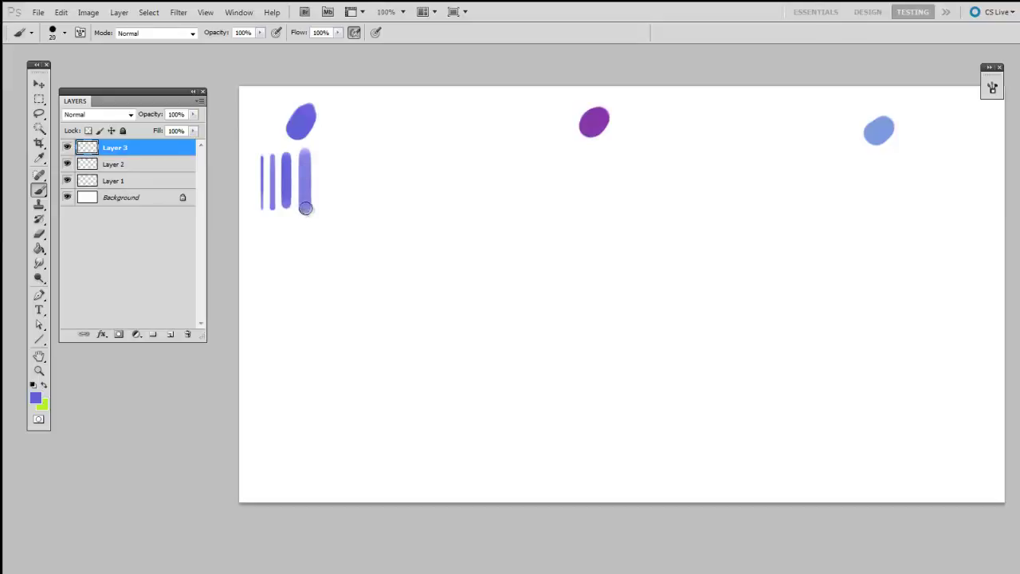
{"action": "key", "text": "bracketright"}
{"action": "key", "text": "bracketright"}
{"action": "left_click_drag", "start_coordinate": [326, 152], "coordinate": [326, 209]}
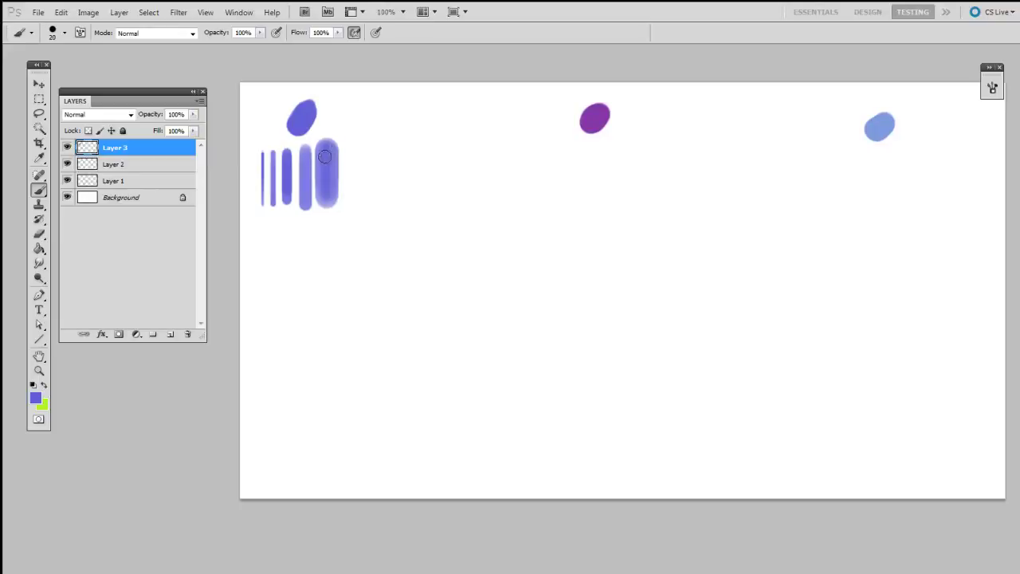
- Shrink the brush to 4 px and paint two thin horizontal strokes beside the vertical ones, the second slightly thicker
{"action": "key", "text": "bracketleft"}
{"action": "key", "text": "bracketleft"}
{"action": "key", "text": "bracketleft"}
{"action": "key", "text": "bracketleft"}
{"action": "key", "text": "bracketleft"}
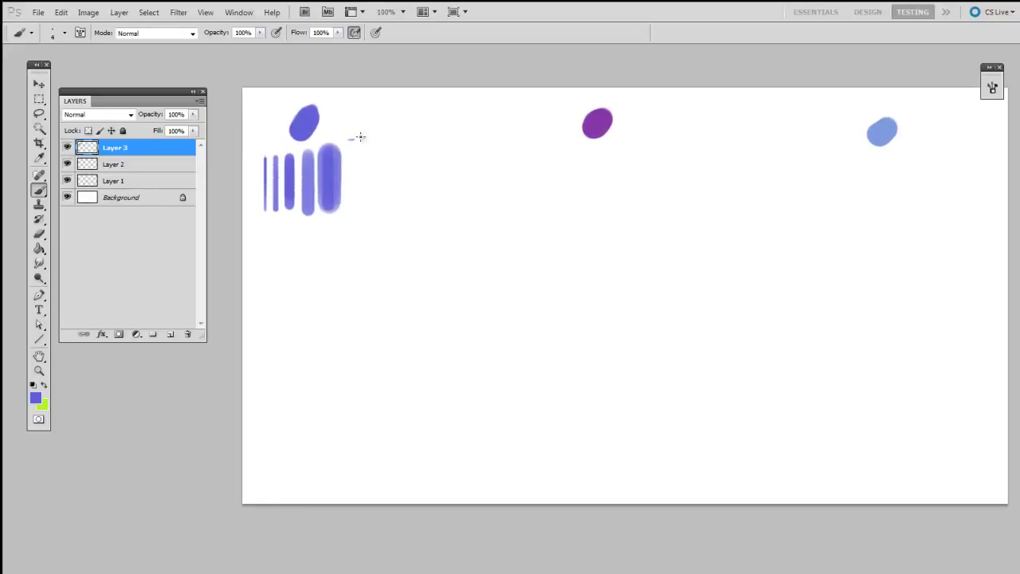
{"action": "left_click_drag", "start_coordinate": [360, 137], "coordinate": [422, 147]}
- Paint four thicker horizontal strokes below the thin ones, enlarging the brush from 15 px to 25 px
{"action": "key", "text": "bracketright"}
{"action": "key", "text": "bracketright"}
{"action": "key", "text": "bracketright"}
{"action": "key", "text": "bracketright"}
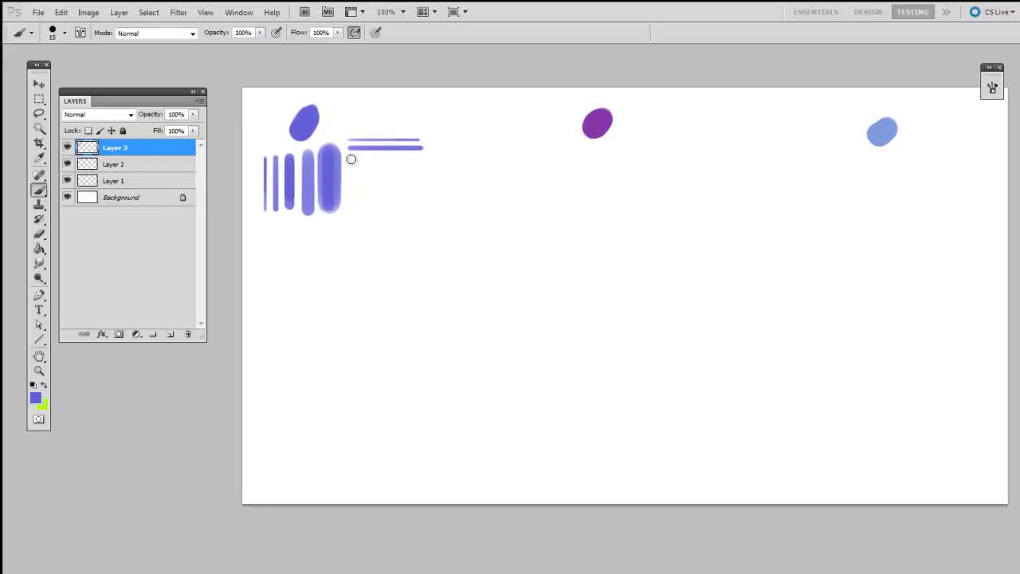
{"action": "left_click_drag", "start_coordinate": [349, 161], "coordinate": [429, 161]}
{"action": "key", "text": "bracketright"}
{"action": "left_click_drag", "start_coordinate": [356, 179], "coordinate": [430, 178]}
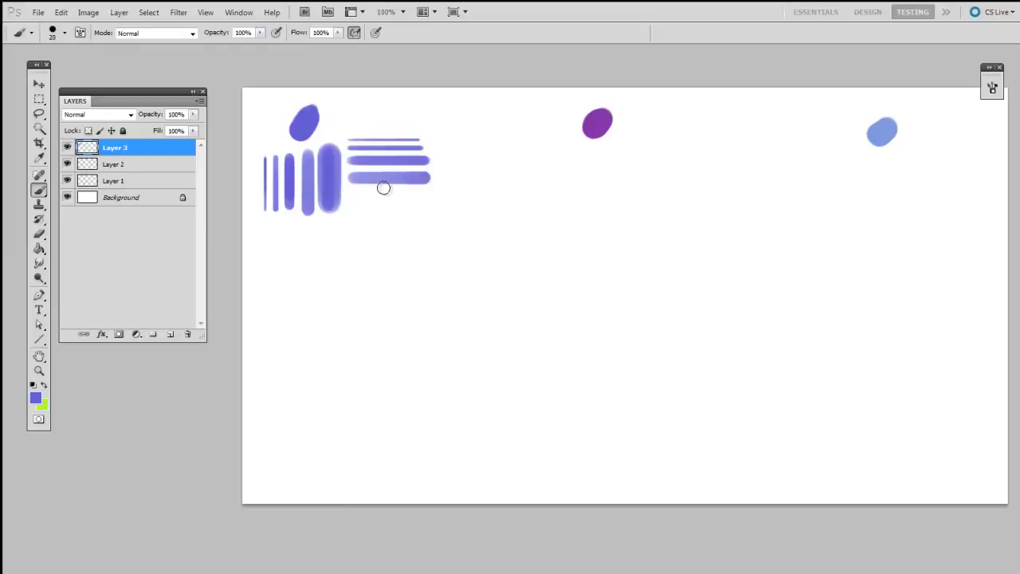
{"action": "left_click_drag", "start_coordinate": [358, 196], "coordinate": [431, 196]}
{"action": "left_click_drag", "start_coordinate": [355, 221], "coordinate": [436, 218]}
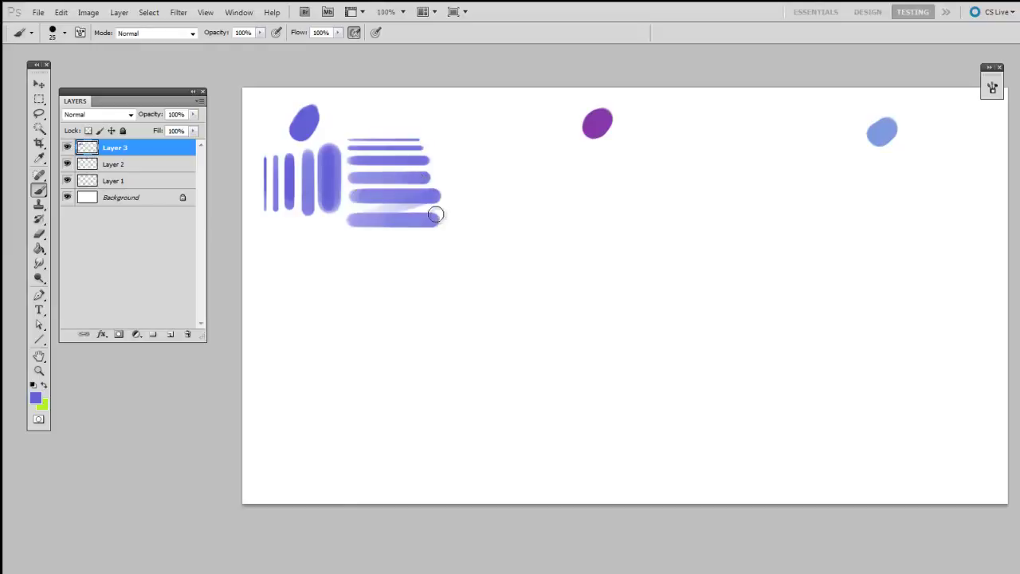
- Shrink the brush to 5 px and paint a thin wavy stroke below the straight lines
{"action": "key", "text": "space"}
{"action": "left_click_drag", "start_coordinate": [387, 251], "coordinate": [416, 227]}
{"action": "key", "text": "bracketleft"}
{"action": "key", "text": "bracketleft"}
{"action": "key", "text": "bracketleft"}
{"action": "key", "text": "space"}
{"action": "left_click_drag", "start_coordinate": [336, 242], "coordinate": [345, 222]}
{"action": "key", "text": "space"}
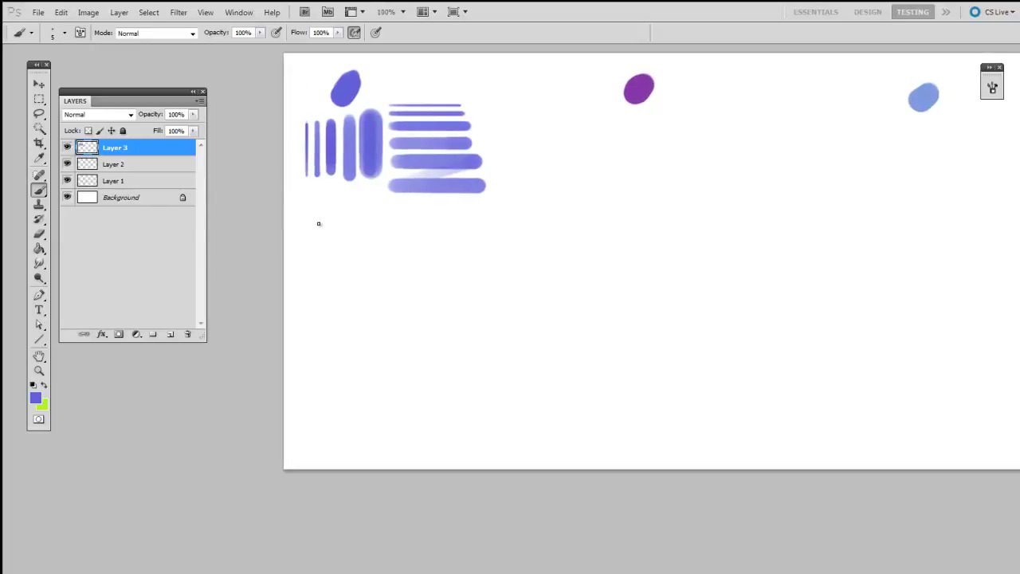
{"action": "key", "text": "space"}
{"action": "mouse_move", "coordinate": [349, 227]}
{"action": "left_mouse_down"}
{"action": "mouse_move", "coordinate": [386, 218]}
{"action": "mouse_move", "coordinate": [453, 209]}
{"action": "left_mouse_up"}
- Enlarge the brush to 10 px and paint a second wavy stroke just below the first
{"action": "key", "text": "bracketright"}
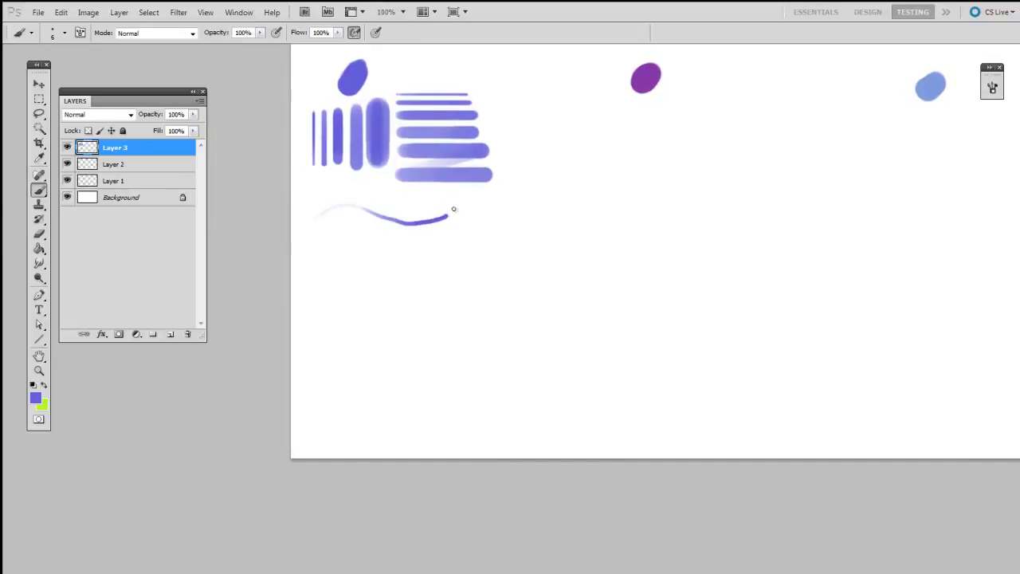
{"action": "left_click_drag", "start_coordinate": [383, 256], "coordinate": [390, 220]}
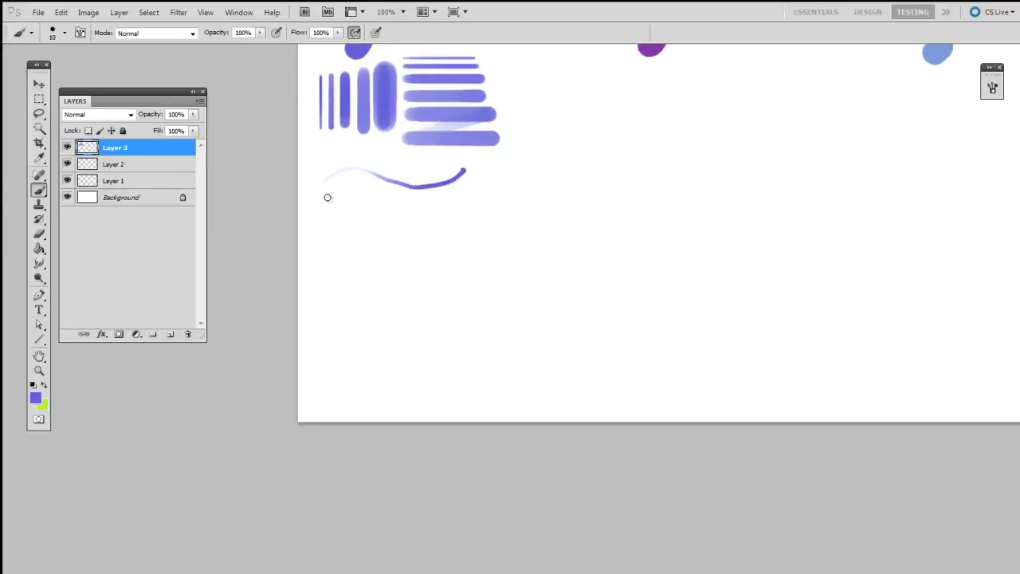
{"action": "mouse_move", "coordinate": [324, 194]}
{"action": "left_mouse_down"}
{"action": "mouse_move", "coordinate": [451, 196]}
{"action": "mouse_move", "coordinate": [470, 187]}
{"action": "left_mouse_up"}
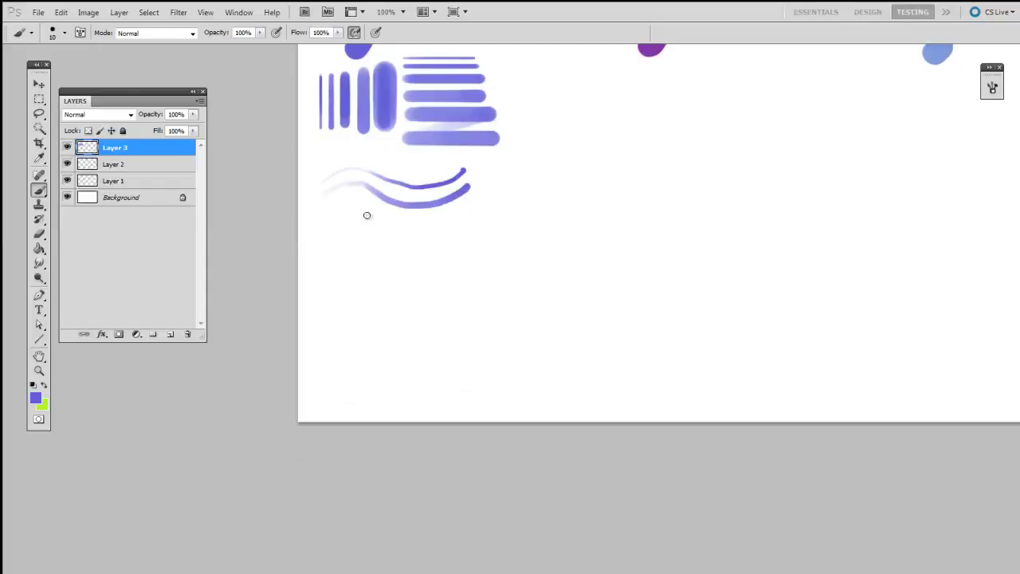
- Paint three more wavy strokes below the first two, enlarging the brush between them so each is thicker, with 25 px for the fourth wave
{"action": "left_click_drag", "start_coordinate": [321, 209], "coordinate": [465, 211]}
{"action": "key", "text": "bracketright"}
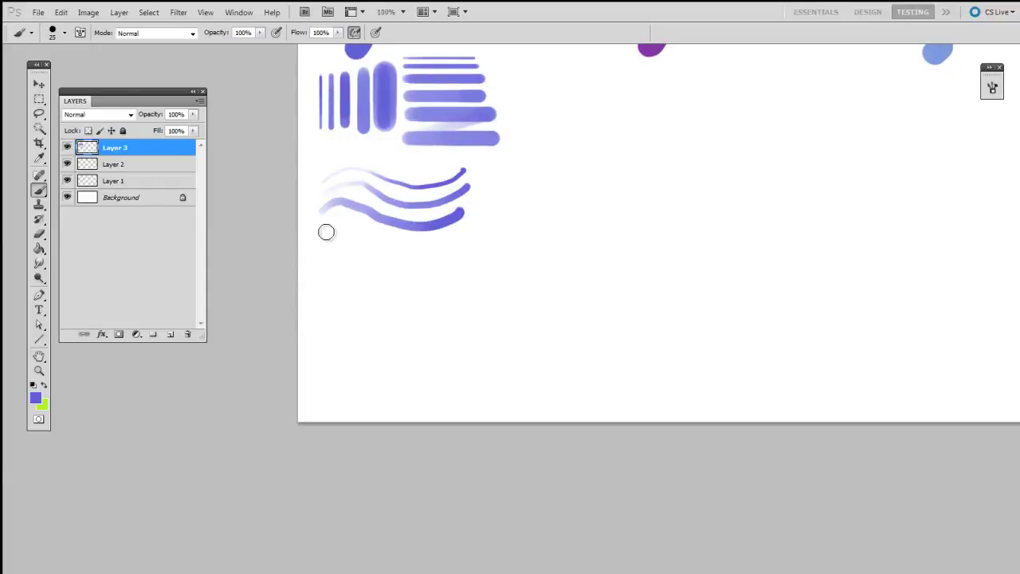
{"action": "mouse_move", "coordinate": [323, 231]}
{"action": "left_mouse_down"}
{"action": "mouse_move", "coordinate": [426, 247]}
{"action": "mouse_move", "coordinate": [471, 243]}
{"action": "left_mouse_up"}
{"action": "key", "text": "bracketright"}
{"action": "mouse_move", "coordinate": [320, 263]}
{"action": "left_mouse_down"}
{"action": "mouse_move", "coordinate": [430, 270]}
{"action": "mouse_move", "coordinate": [458, 256]}
{"action": "left_mouse_up"}
- Shrink the brush to 4 px and paint connected straight lines for the left, bottom and right sides of a four-sided frame below the waves
{"action": "mouse_move", "coordinate": [468, 310]}
{"action": "left_mouse_down"}
{"action": "mouse_move", "coordinate": [458, 325]}
{"action": "mouse_move", "coordinate": [463, 300]}
{"action": "left_mouse_up"}
{"action": "mouse_move", "coordinate": [375, 287]}
{"action": "left_mouse_down"}
{"action": "mouse_move", "coordinate": [359, 294]}
{"action": "mouse_move", "coordinate": [361, 267]}
{"action": "left_mouse_up"}
{"action": "key", "text": "bracketleft"}
{"action": "key", "text": "bracketleft"}
{"action": "key", "text": "bracketleft"}
{"action": "key", "text": "bracketleft"}
{"action": "key", "text": "bracketleft"}
{"action": "key", "text": "bracketleft"}
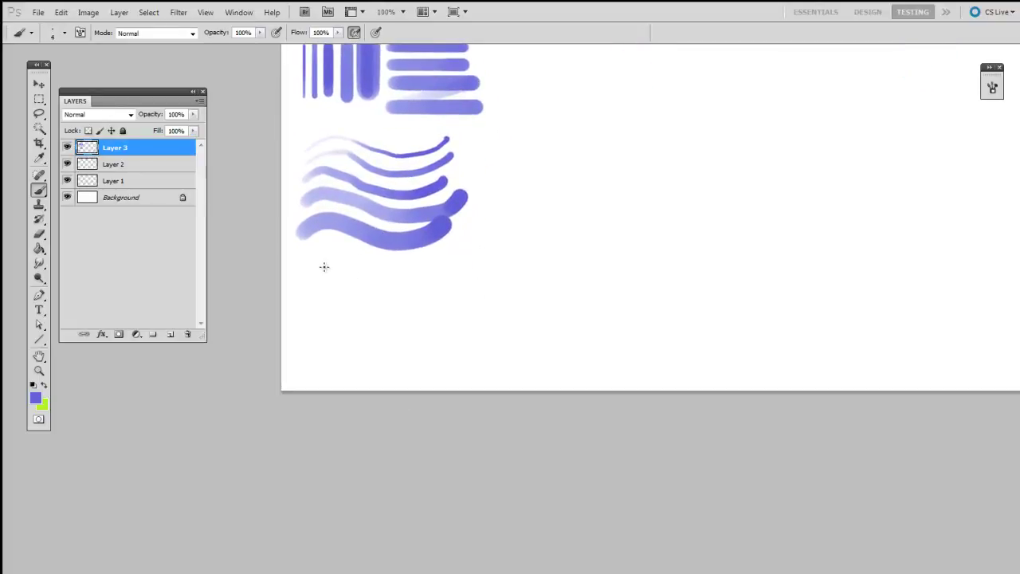
{"action": "left_click", "coordinate": [301, 343], "text": "shift"}
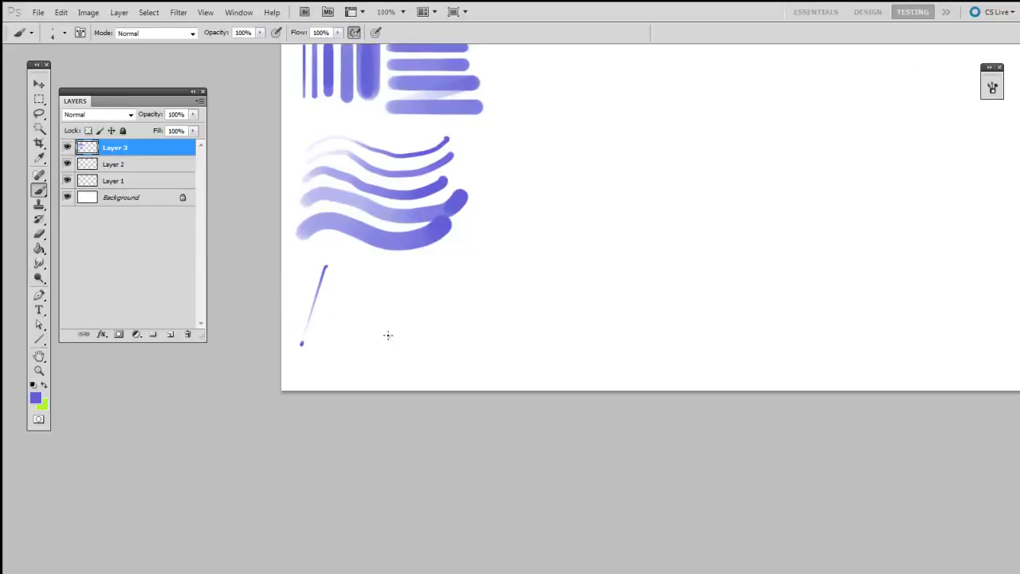
{"action": "left_click", "coordinate": [434, 346], "text": "shift"}
{"action": "left_click", "coordinate": [444, 257], "text": "shift"}
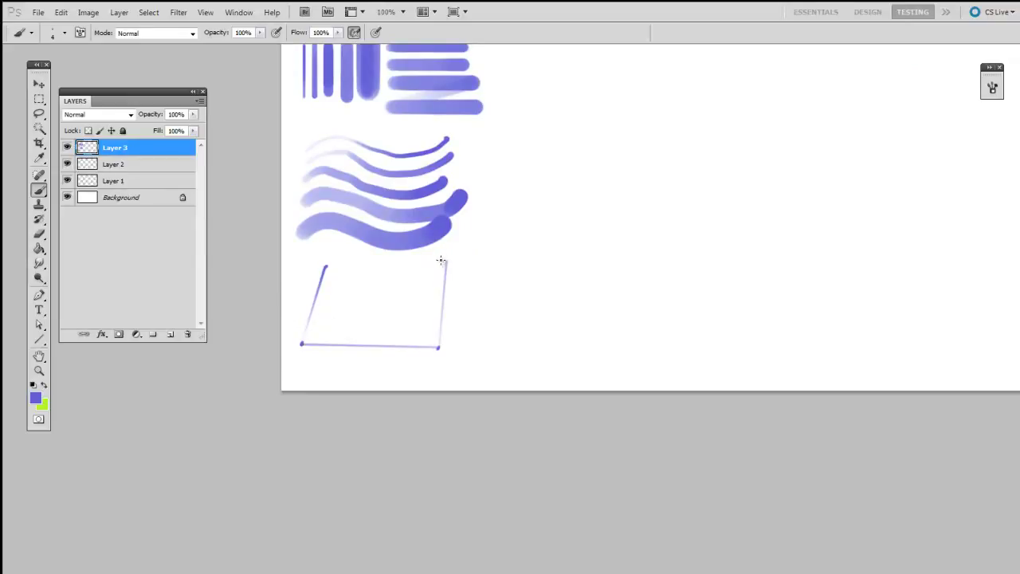
- Close the frame's top edge with straight brush lines, add crossing diagonals between its corners and retrace the right side
{"action": "left_click", "coordinate": [326, 265], "text": "shift"}
{"action": "left_click", "coordinate": [446, 263], "text": "shift"}
{"action": "left_click", "coordinate": [302, 343], "text": "shift"}
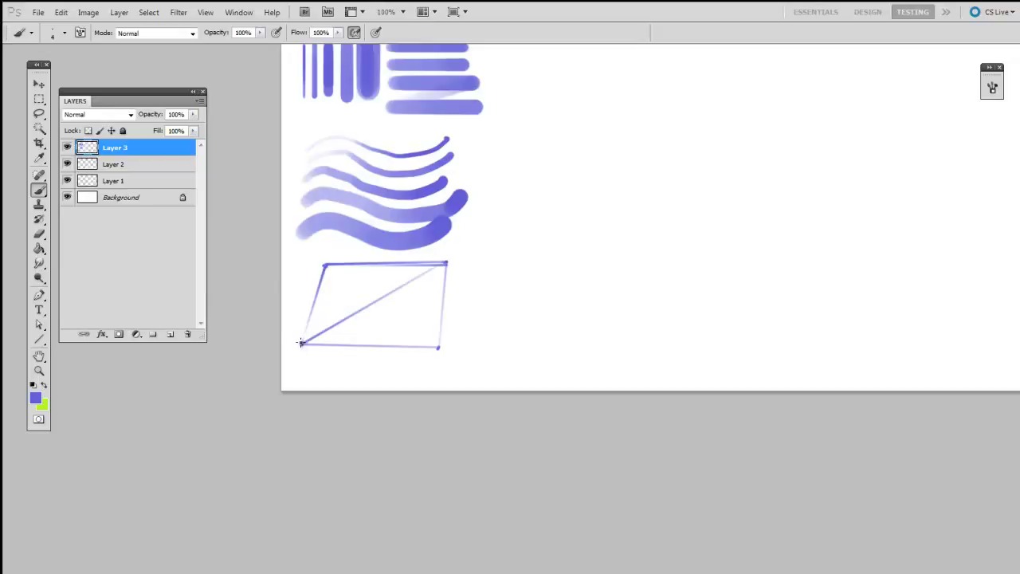
{"action": "left_click", "coordinate": [441, 345], "text": "shift"}
{"action": "left_click", "coordinate": [447, 262], "text": "shift"}
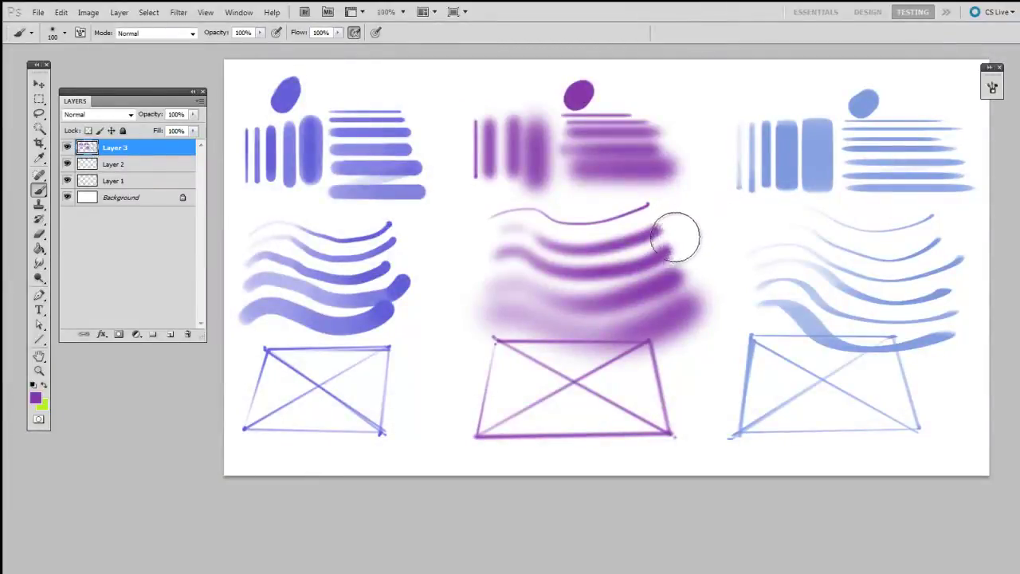
- Resize the soft round brush to 50 px and paint a soft purple dab beside the purple oval
{"action": "right_click", "coordinate": [674, 231]}
{"action": "key", "text": "Return"}
{"action": "key", "text": "bracketleft"}
{"action": "key", "text": "bracketleft"}
{"action": "key", "text": "bracketleft"}
{"action": "key", "text": "bracketleft"}
{"action": "key", "text": "bracketleft"}
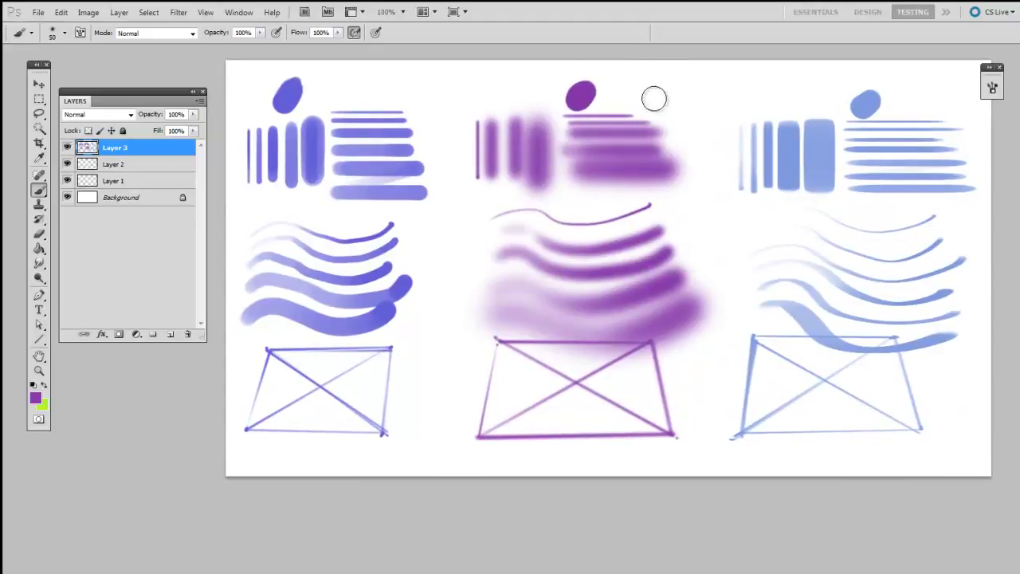
{"action": "key", "text": "bracketright"}
{"action": "key", "text": "bracketright"}
{"action": "key", "text": "bracketright"}
{"action": "key", "text": "bracketright"}
{"action": "key", "text": "bracketright"}
{"action": "left_click", "coordinate": [660, 92]}
- Choose a flat 40 px brush preset, sample the light blue oval's colour and paint a small patch beside that oval
{"action": "right_click", "coordinate": [668, 151]}
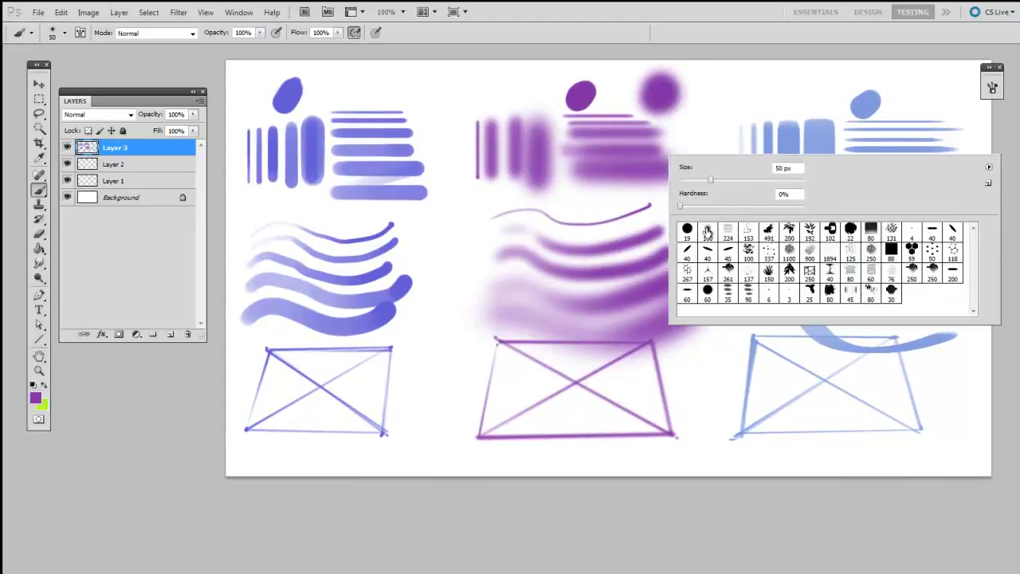
{"action": "left_click", "coordinate": [933, 233]}
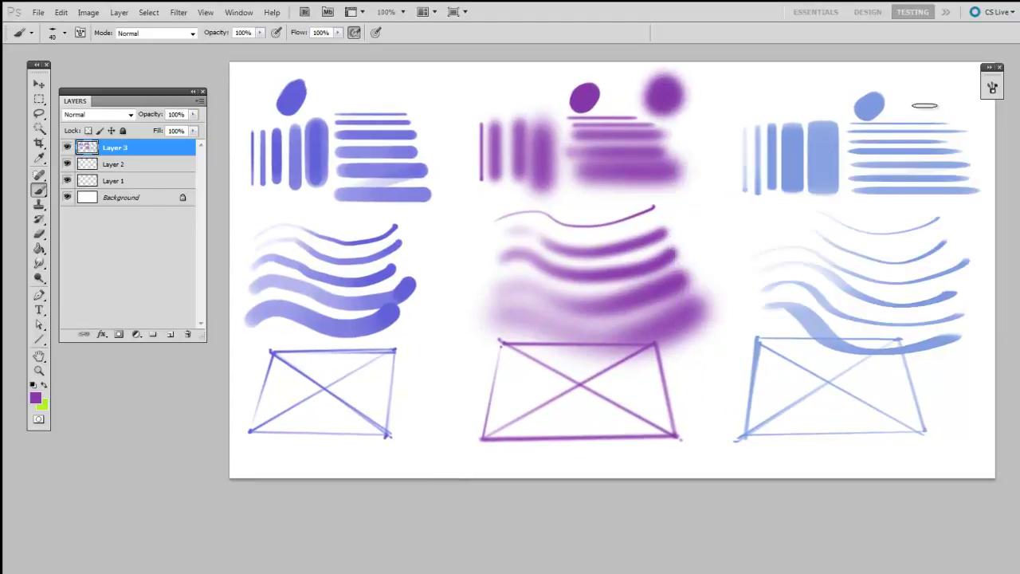
{"action": "left_click", "coordinate": [880, 103], "text": "alt"}
{"action": "mouse_move", "coordinate": [931, 101]}
{"action": "left_mouse_down"}
{"action": "mouse_move", "coordinate": [940, 94]}
{"action": "mouse_move", "coordinate": [943, 104]}
{"action": "left_mouse_up"}
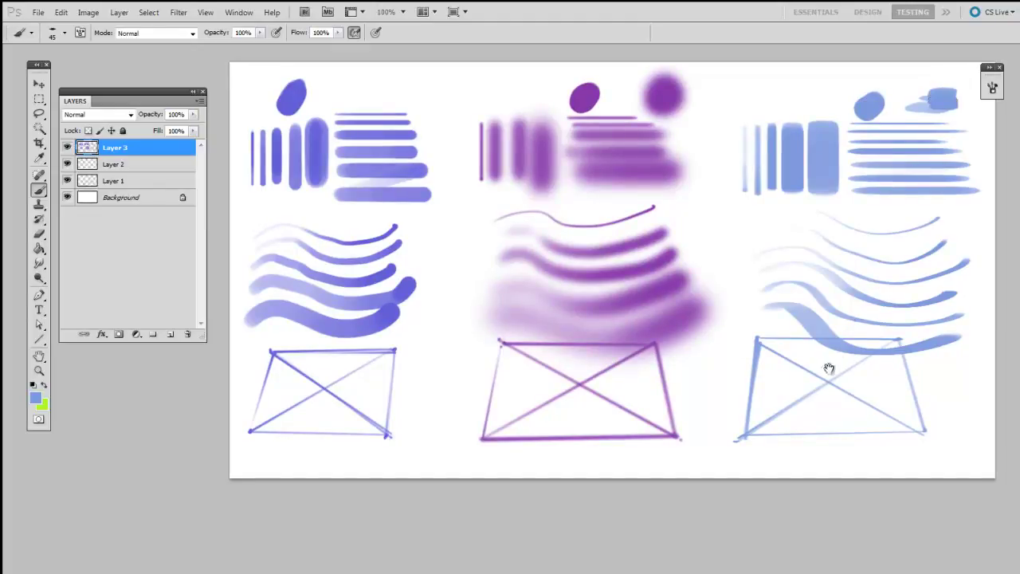
{"action": "left_click_drag", "start_coordinate": [829, 369], "coordinate": [817, 360]}
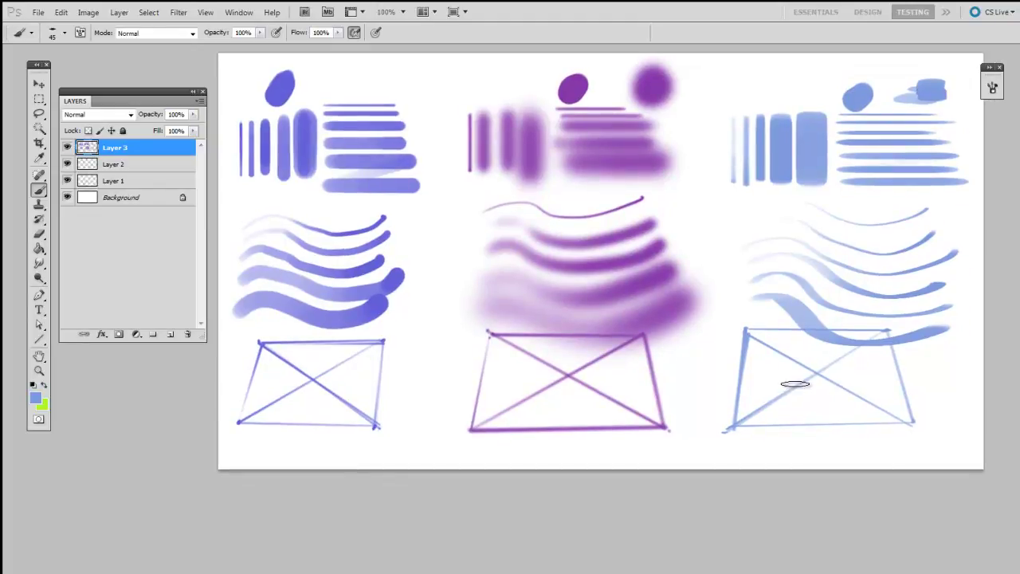